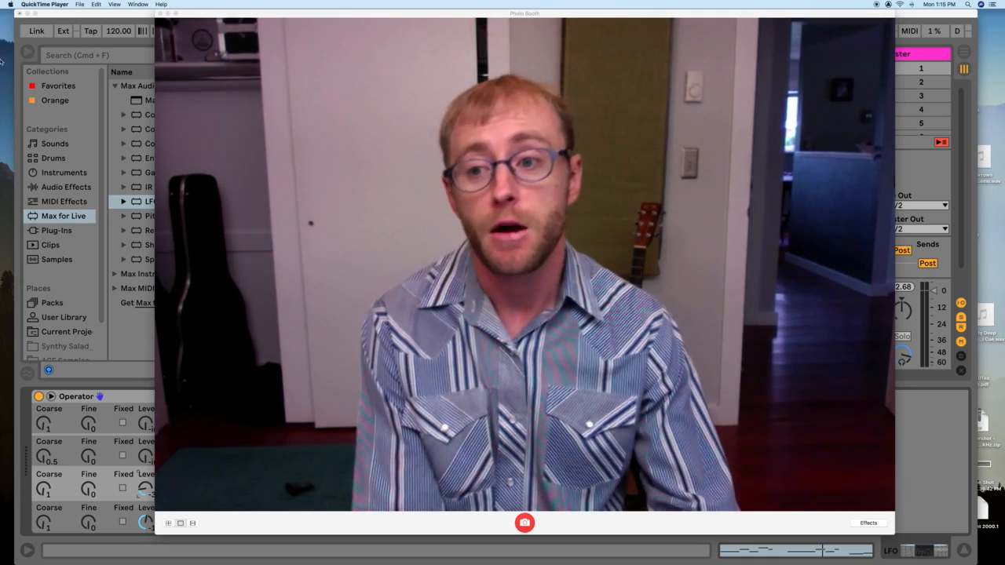
# Step: Switch to Ableton Live and load the Max Audio Effect LFO.amxd onto the LFO track
pyautogui.click(69, 15)
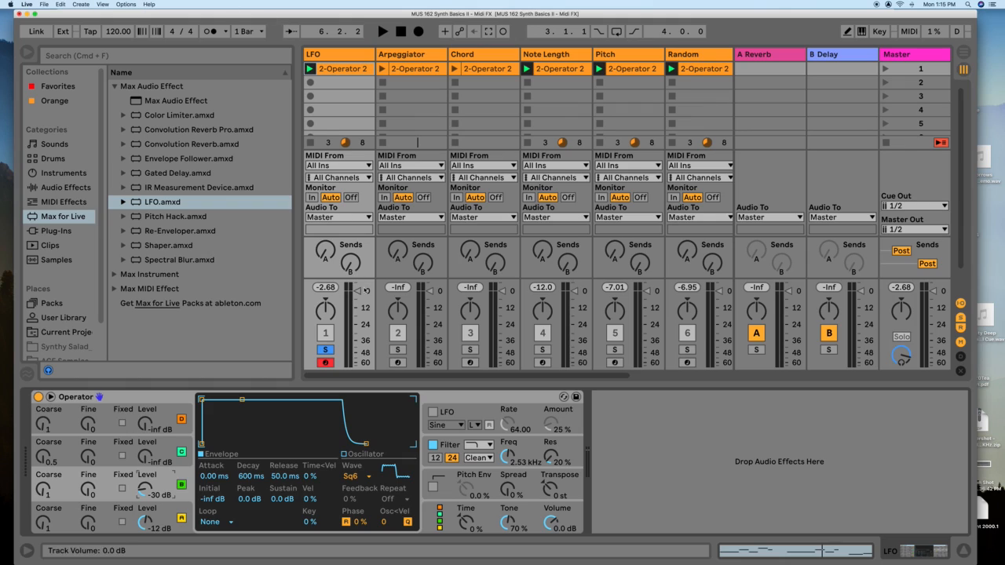
pyautogui.click(330, 56)
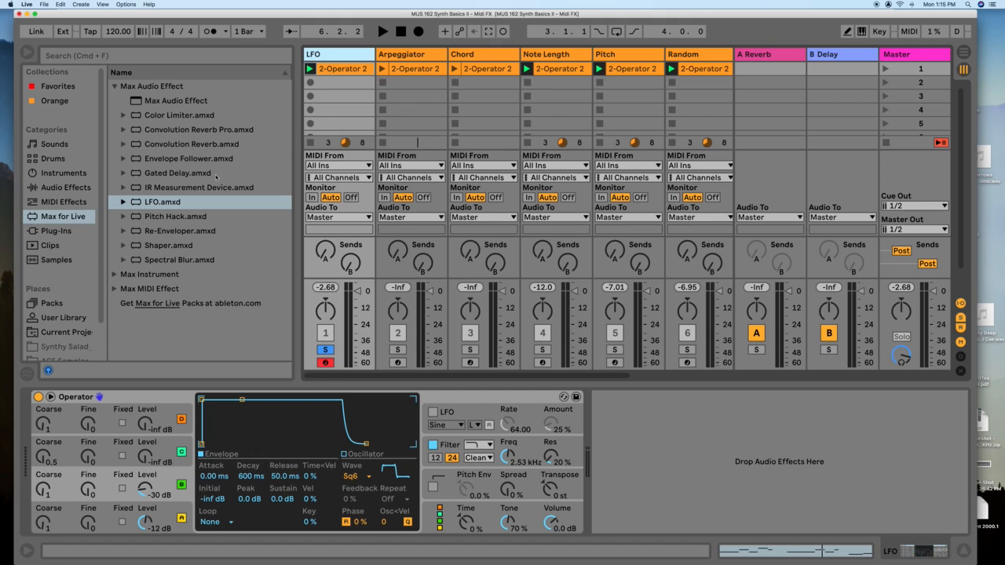
pyautogui.click(114, 85)
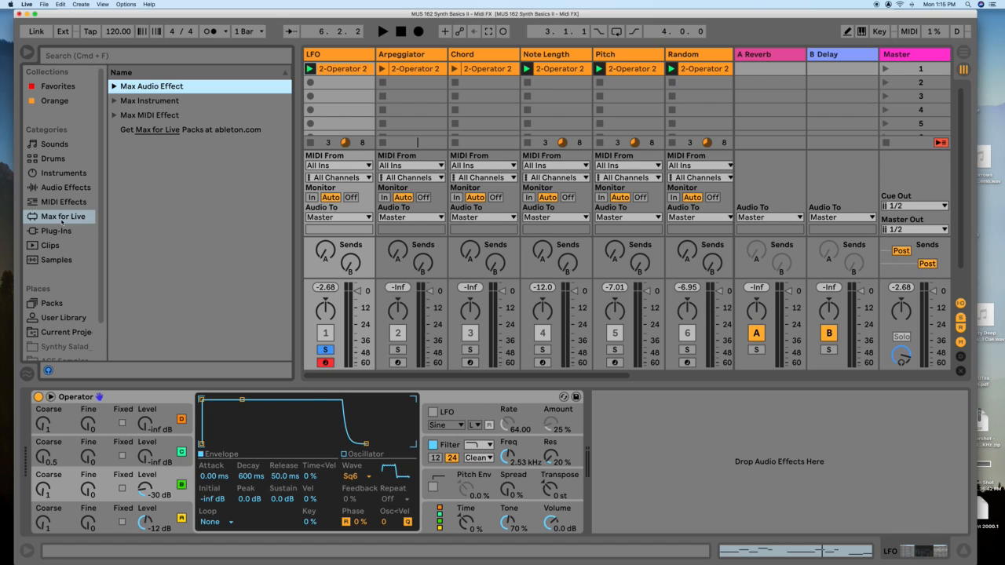
pyautogui.click(114, 86)
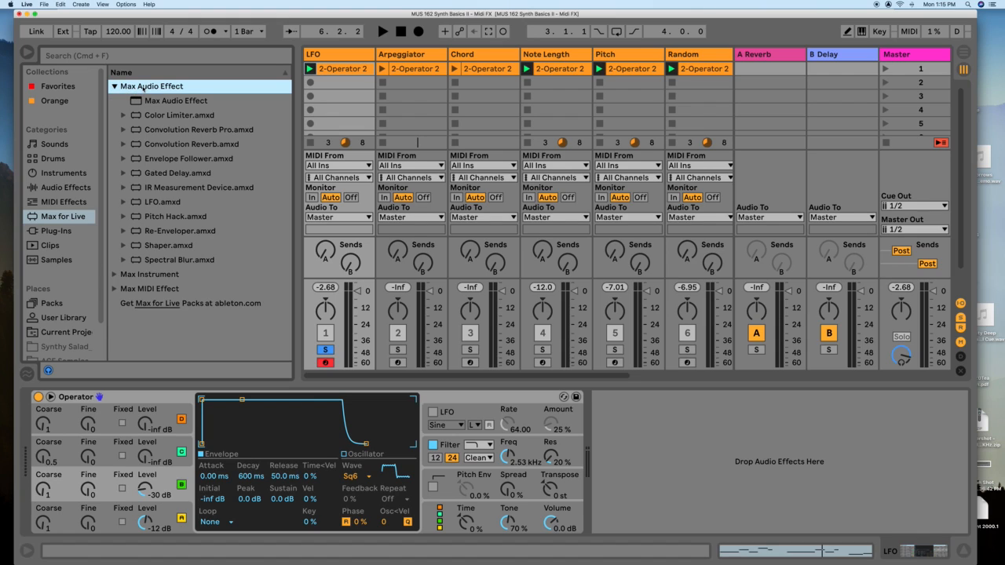
pyautogui.doubleClick(161, 203)
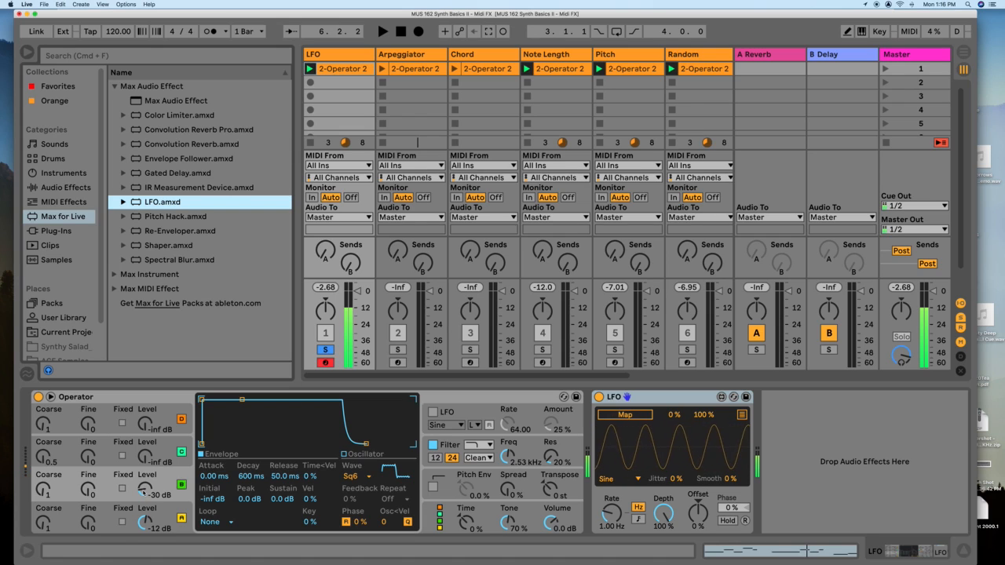
# Step: Map the LFO device to Operator's oscillator B level and launch the LFO track's clip
pyautogui.moveTo(144, 492); pyautogui.dragTo(145, 484)
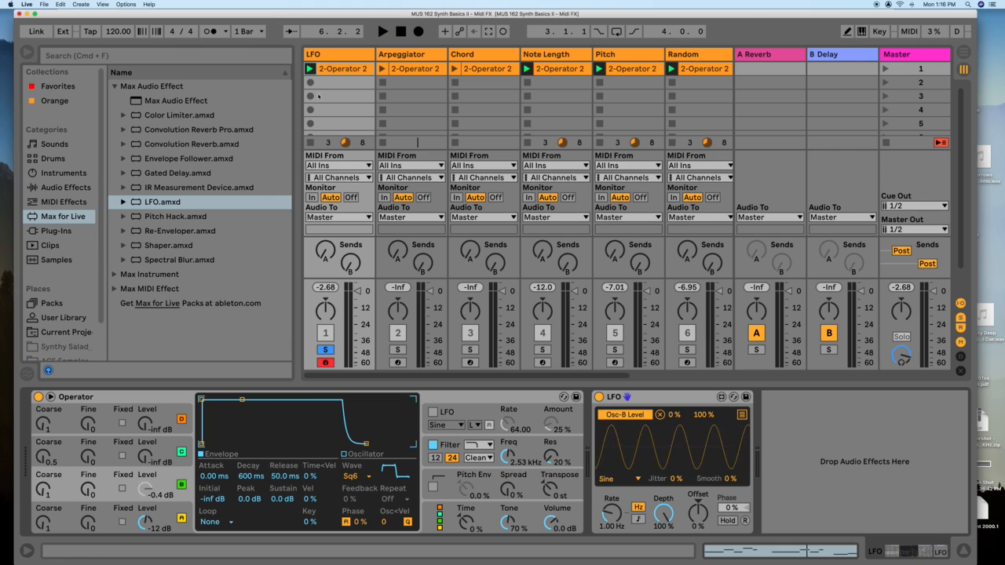
pyautogui.click(310, 69)
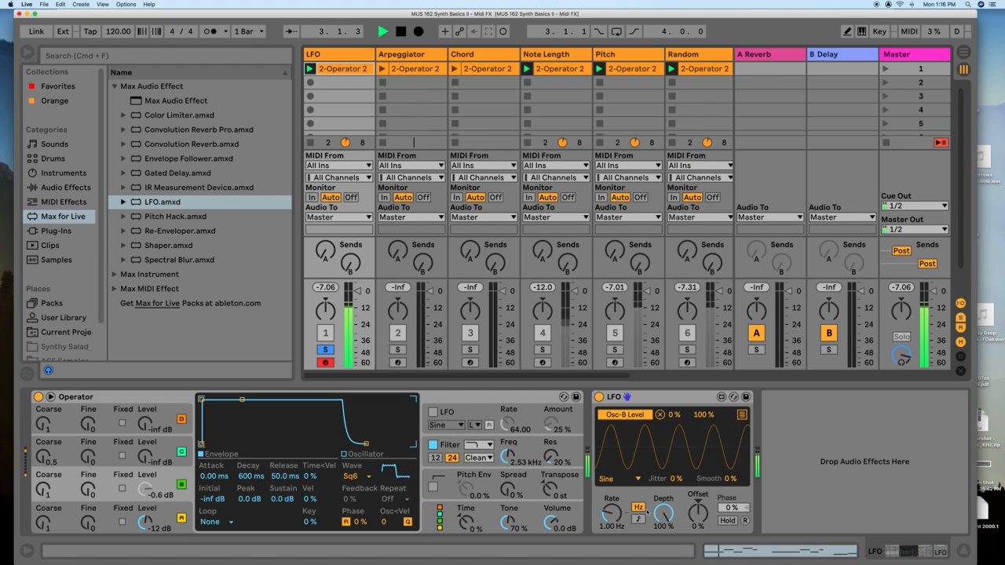
# Step: Set the LFO's rate to 2.21 Hz and depth to 24.4%, raise its offset, and stop playback
pyautogui.moveTo(611, 515); pyautogui.dragTo(663, 563)
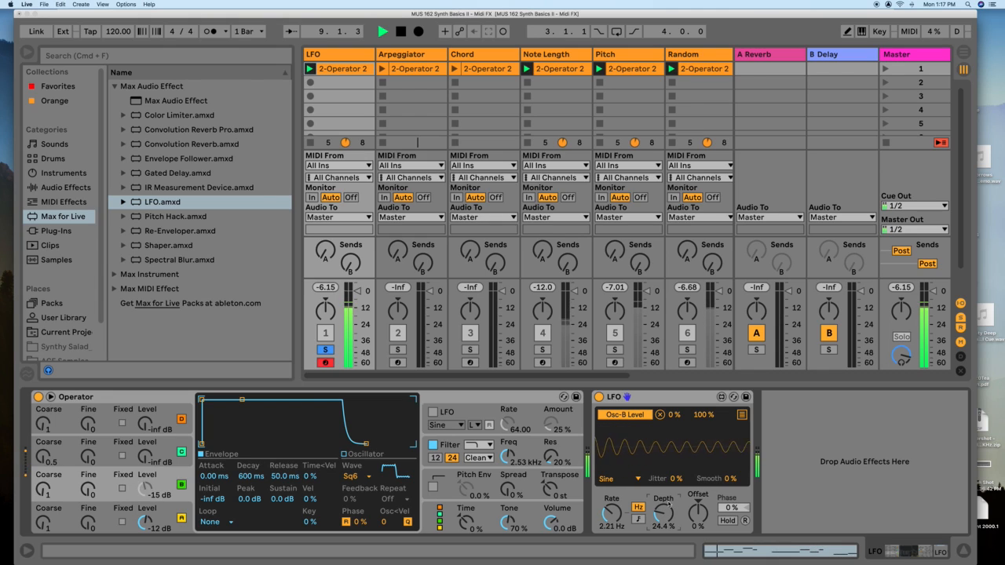
pyautogui.moveTo(696, 518)
pyautogui.mouseDown()
pyautogui.moveTo(696, 496)
pyautogui.moveTo(696, 554)
pyautogui.moveTo(695, 499)
pyautogui.mouseUp()
pyautogui.press('space')
# Step: Solo and record-arm the Arpeggiator track and set the arpeggiator's rate to 1/8
pyautogui.click(412, 366)
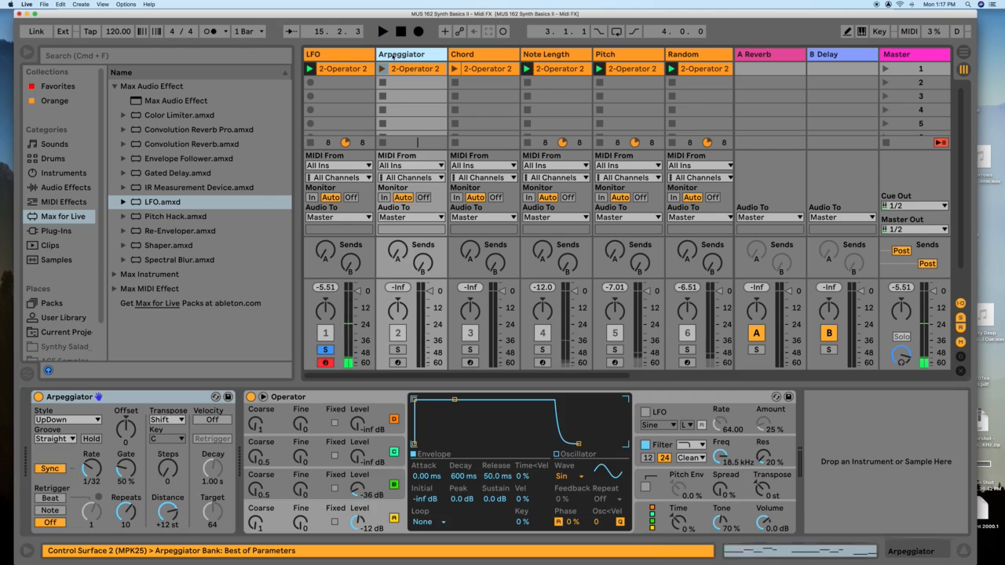
pyautogui.click(399, 349)
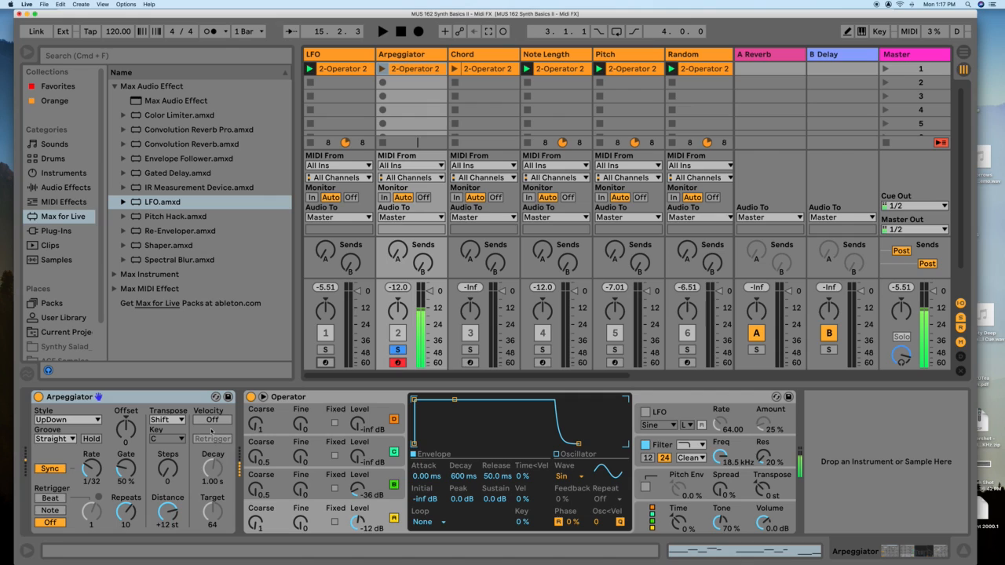
pyautogui.moveTo(93, 469)
pyautogui.mouseDown()
pyautogui.moveTo(92, 452)
pyautogui.moveTo(92, 480)
pyautogui.moveTo(92, 459)
pyautogui.moveTo(93, 470)
pyautogui.mouseUp()
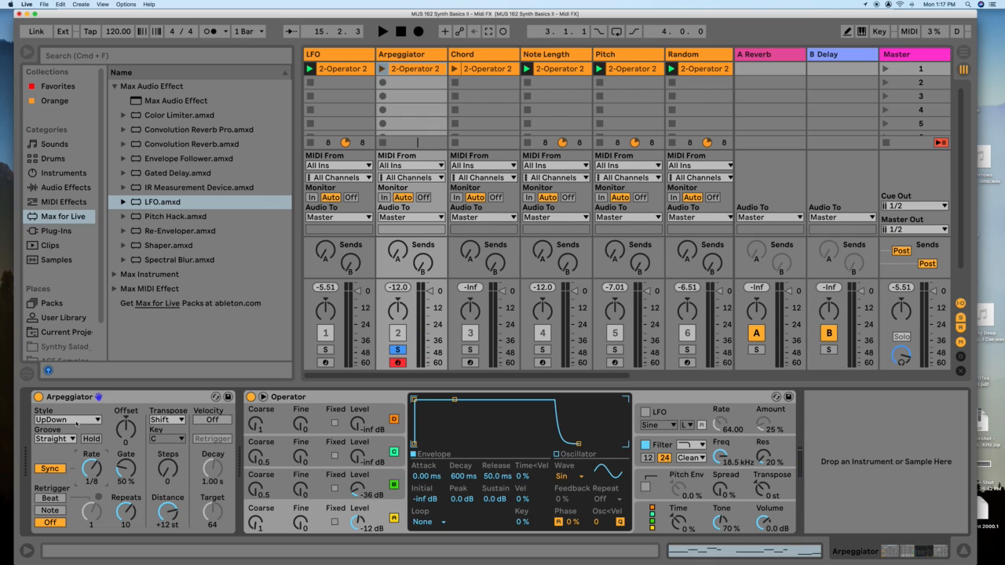
# Step: Set the arpeggiator's style to Up
pyautogui.click(74, 422)
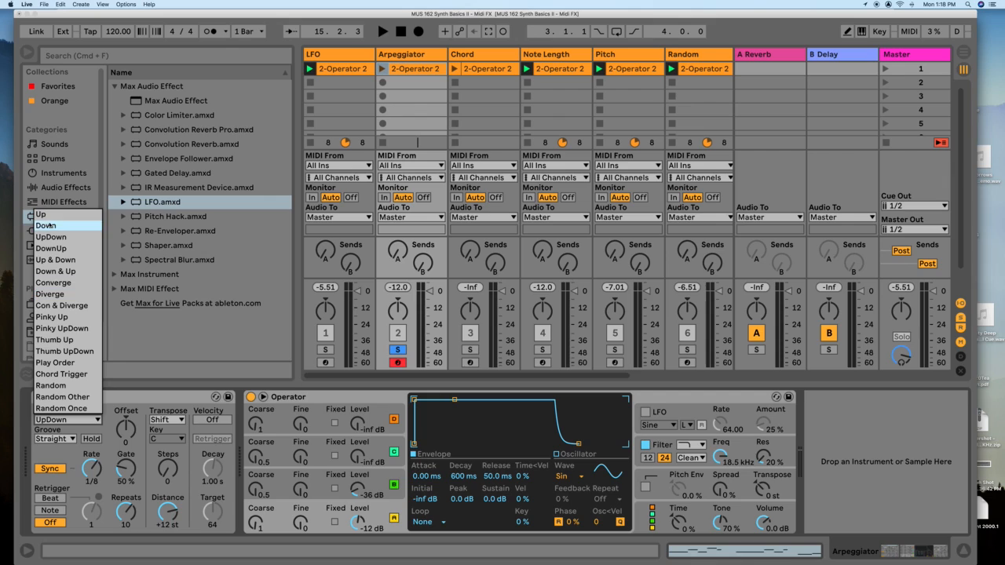
pyautogui.click(43, 214)
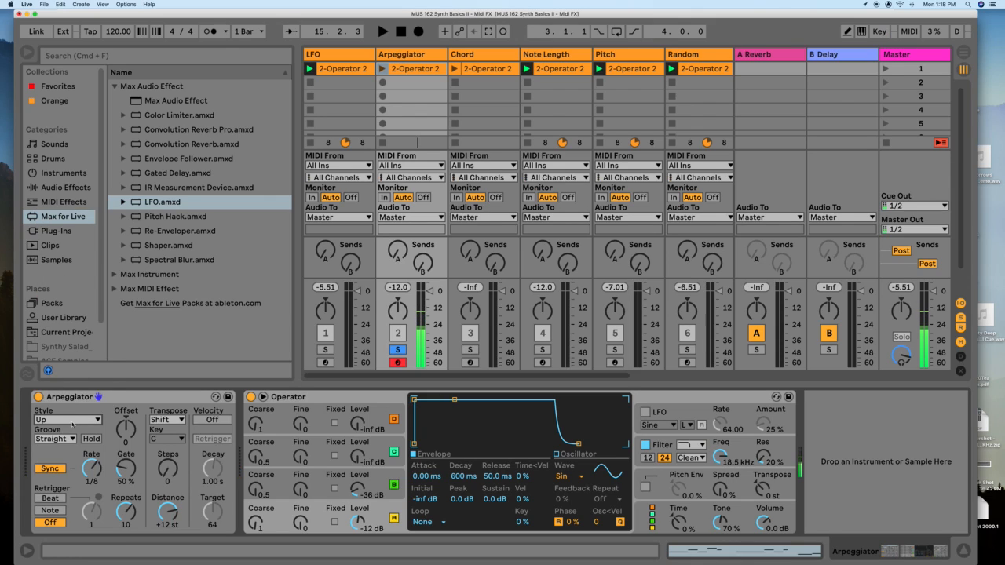
pyautogui.click(73, 423)
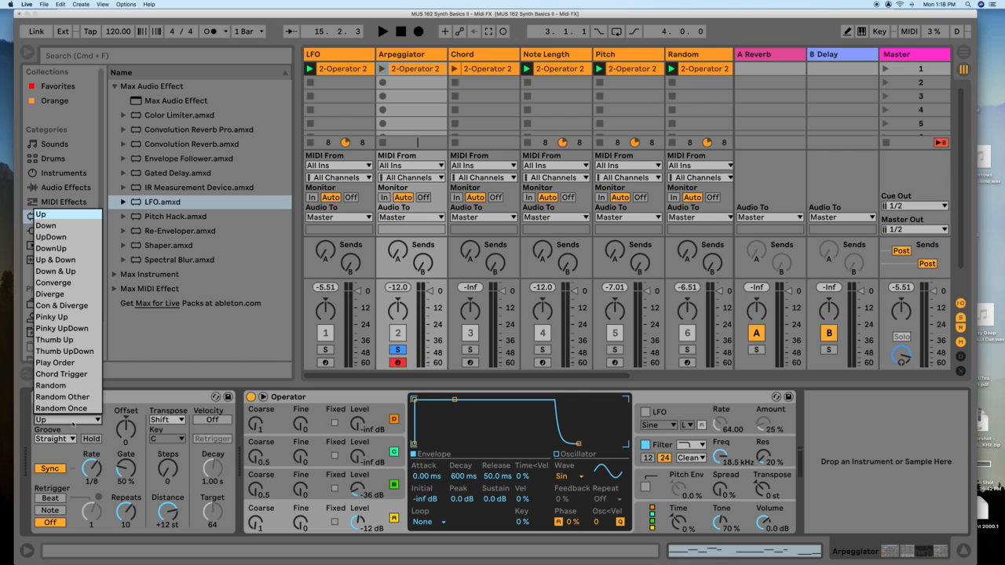
pyautogui.click(72, 422)
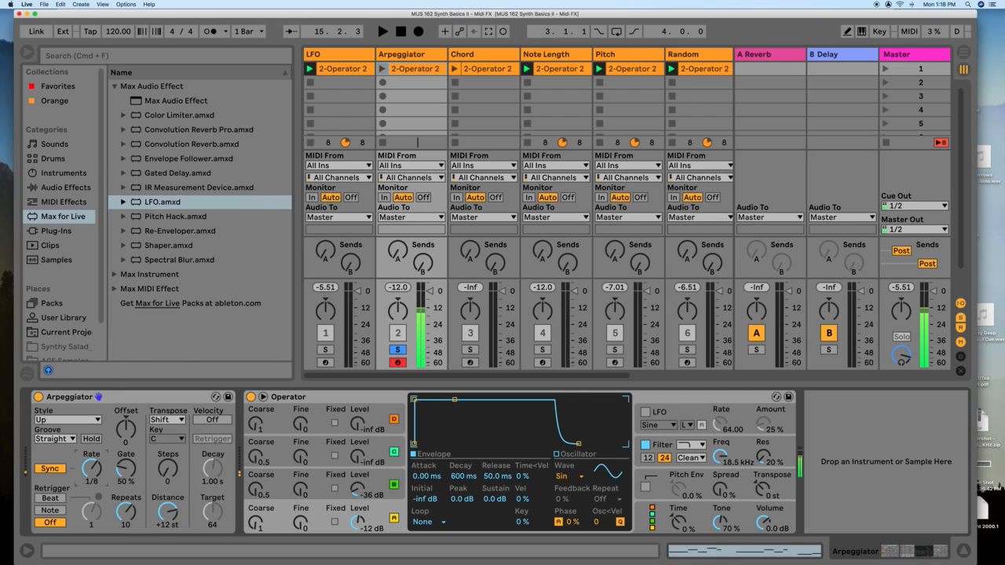
# Step: Set the arpeggiator's rate to 1/12 and audition it with a short playback of the clip
pyautogui.moveTo(92, 469)
pyautogui.mouseDown()
pyautogui.moveTo(92, 457)
pyautogui.moveTo(92, 483)
pyautogui.mouseUp()
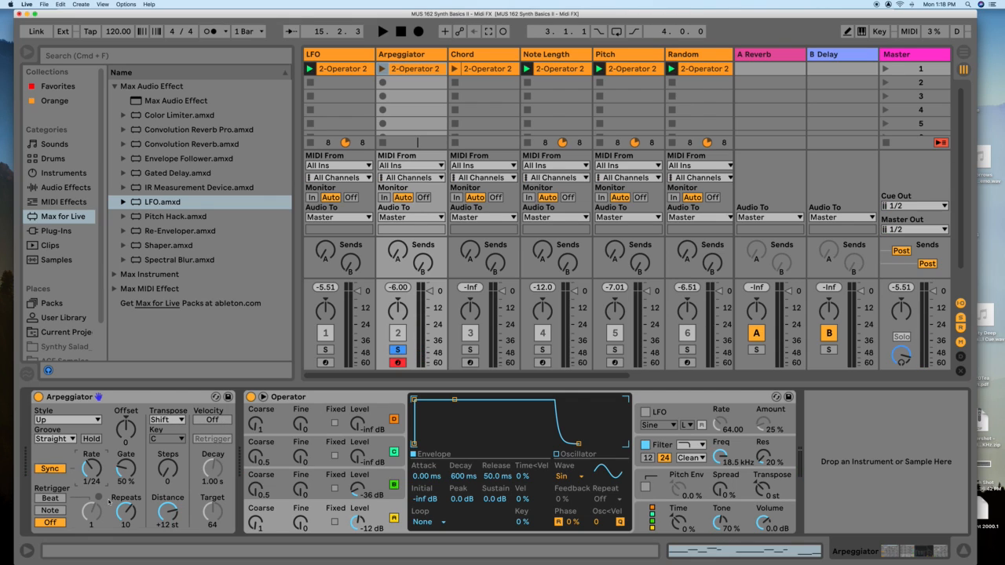
pyautogui.press('space')
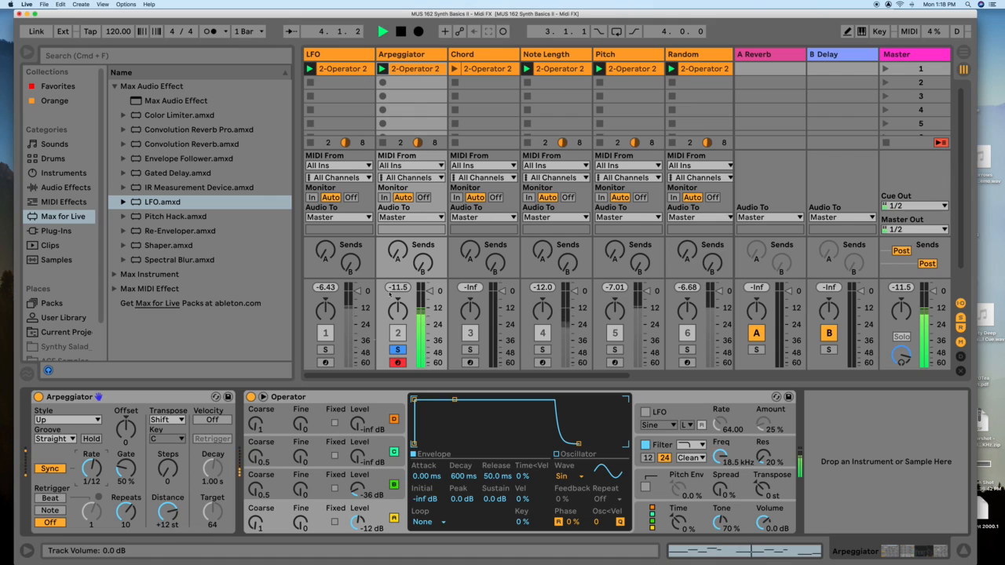
pyautogui.press('space')
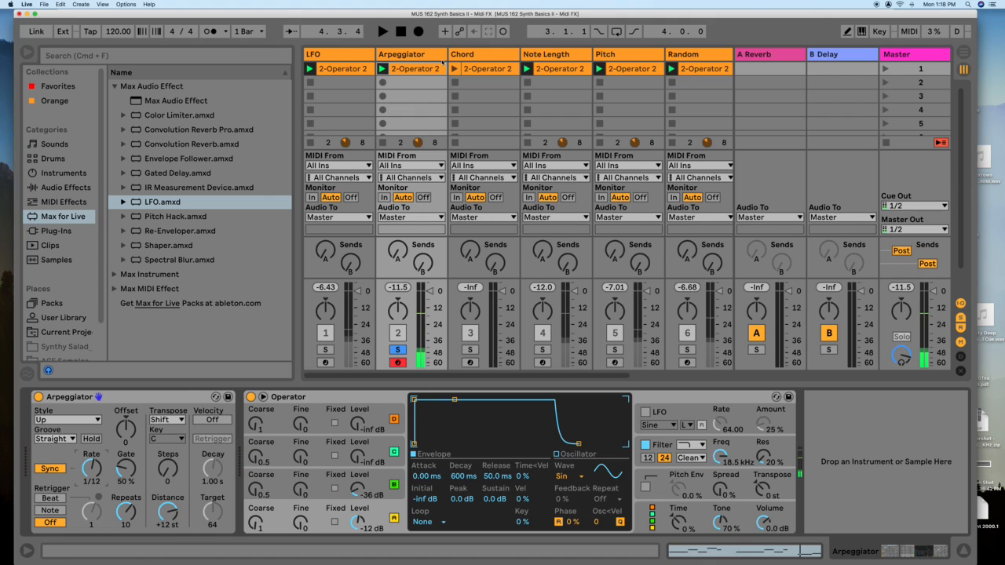
# Step: Turn off solo and record arming on the Arpeggiator track and enable both on the Chord track
pyautogui.click(393, 351)
pyautogui.click(399, 362)
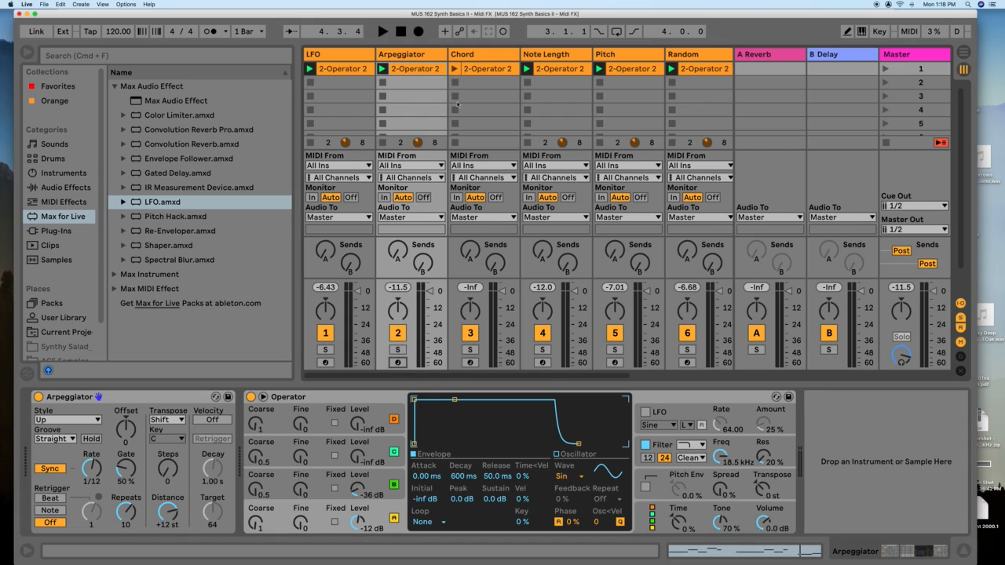
pyautogui.click(476, 55)
pyautogui.click(470, 350)
pyautogui.click(469, 362)
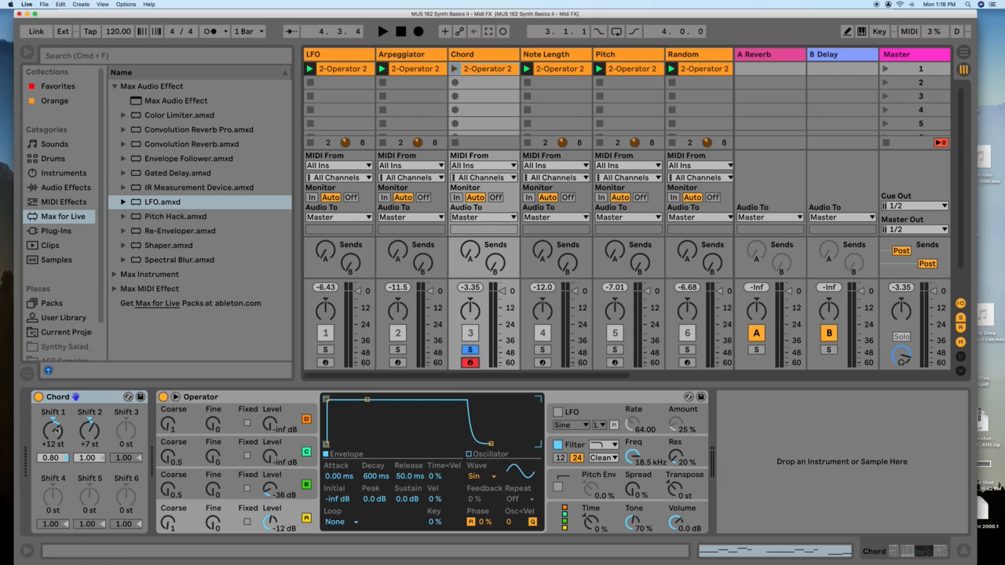
# Step: Rebuild the Chord effect from zeroed shifts, with Shift 1 at +12 st and velocity 1.00, and Shift 2 at +7 st
pyautogui.moveTo(54, 430); pyautogui.dragTo(89, 443)
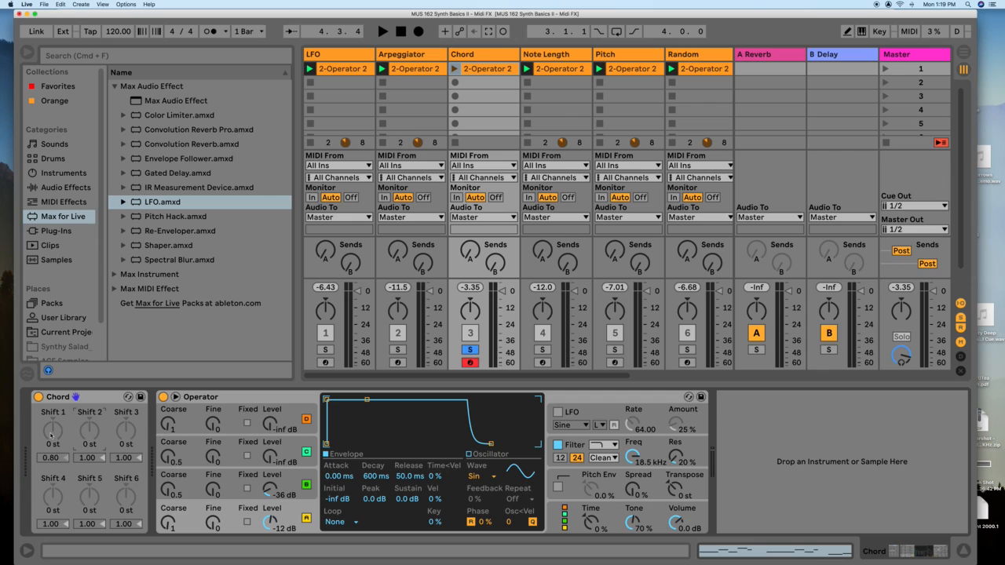
pyautogui.moveTo(53, 431); pyautogui.dragTo(53, 419)
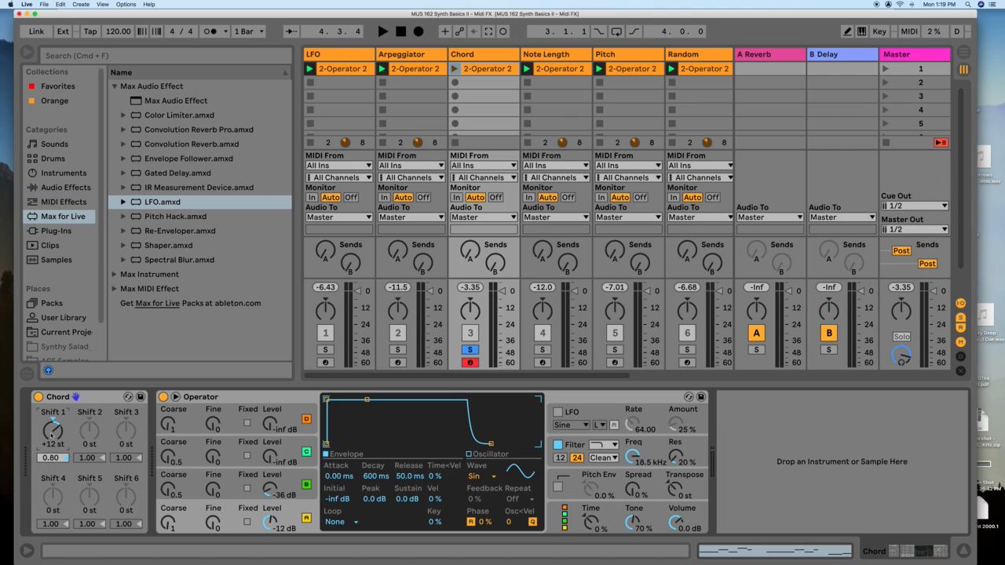
pyautogui.moveTo(52, 442); pyautogui.dragTo(52, 511)
pyautogui.moveTo(53, 458); pyautogui.dragTo(53, 392)
pyautogui.moveTo(53, 457)
pyautogui.mouseDown()
pyautogui.moveTo(52, 478)
pyautogui.moveTo(52, 451)
pyautogui.mouseUp()
pyautogui.moveTo(89, 430); pyautogui.dragTo(89, 420)
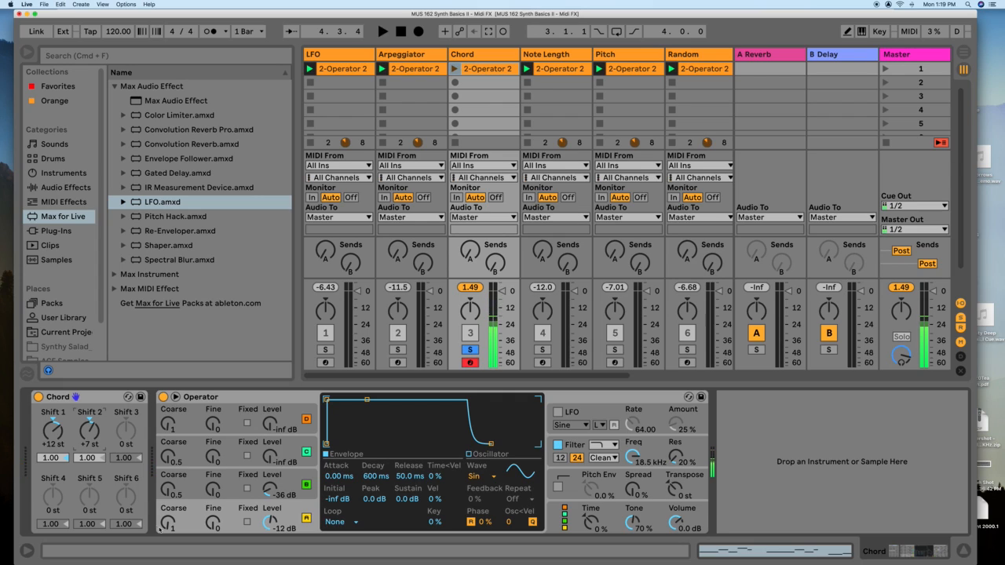
# Step: Set Shift 6's velocity to 1.21, trying a +24 st shift before returning it to 0 st
pyautogui.moveTo(125, 524); pyautogui.dragTo(127, 486)
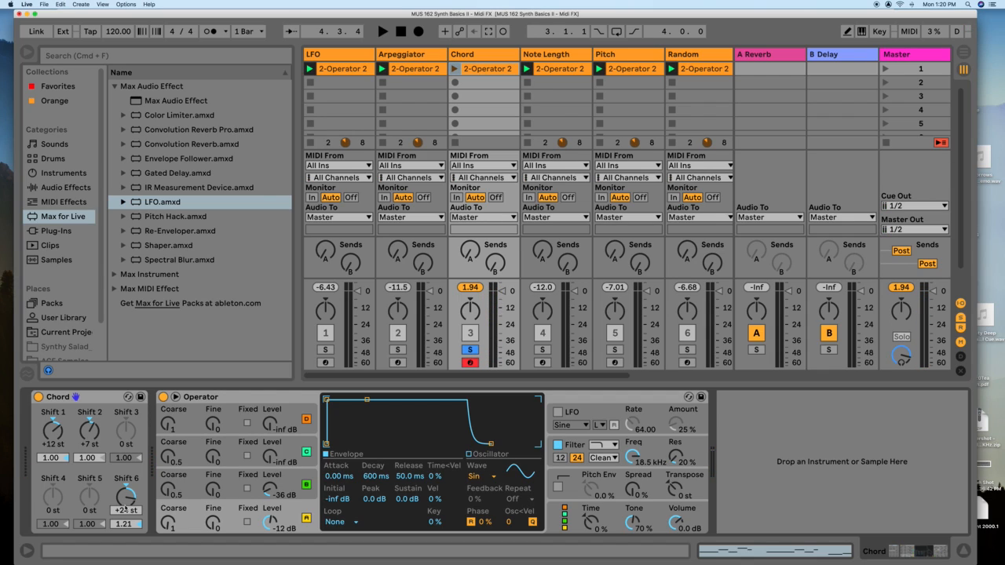
pyautogui.moveTo(133, 510); pyautogui.dragTo(134, 548)
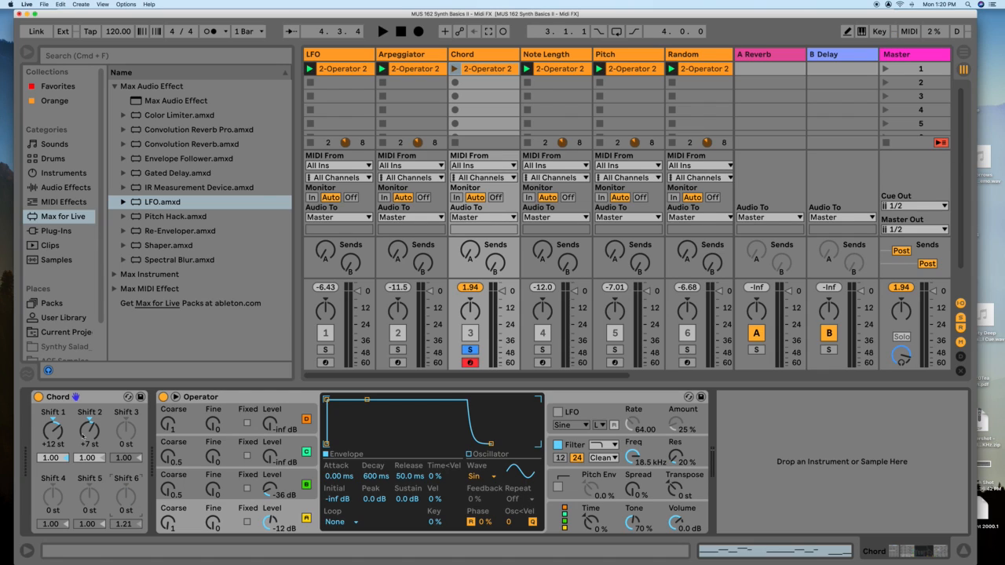
# Step: Try the Chord effect's Shift 1 at 0 st and +5 st, and leave it at +1 st
pyautogui.moveTo(57, 429)
pyautogui.mouseDown()
pyautogui.moveTo(57, 454)
pyautogui.moveTo(57, 441)
pyautogui.mouseUp()
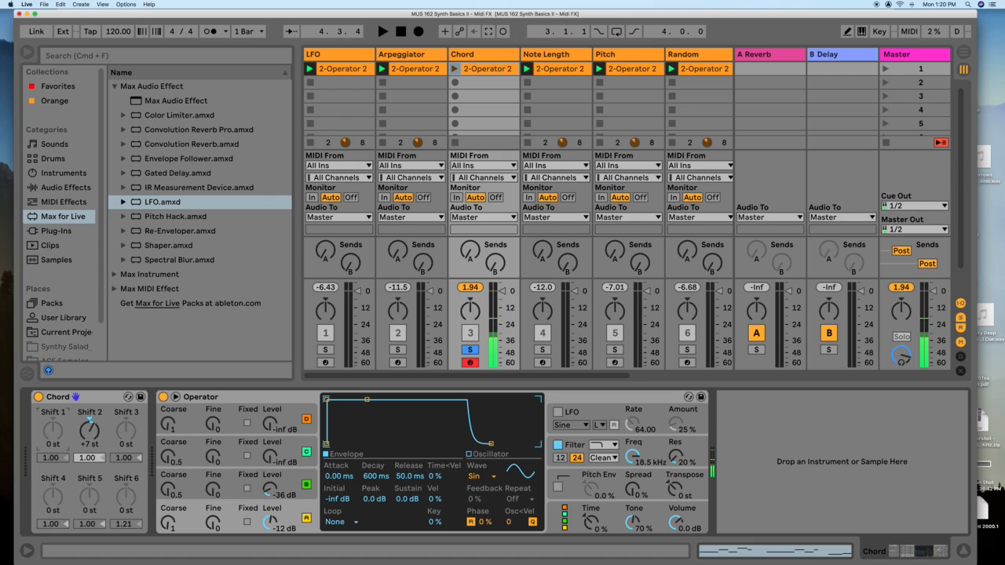
pyautogui.moveTo(57, 431); pyautogui.dragTo(58, 430)
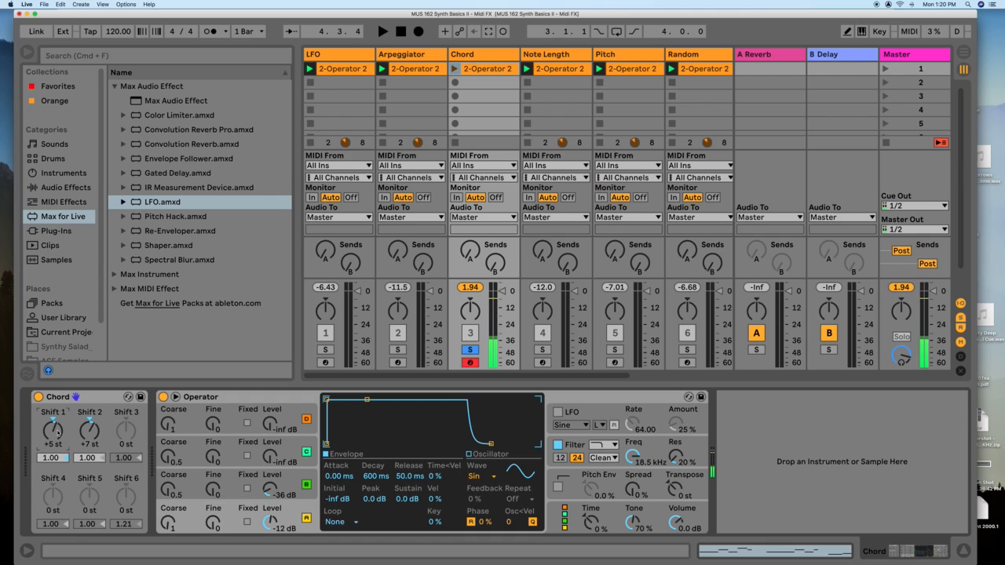
pyautogui.moveTo(57, 431); pyautogui.dragTo(57, 440)
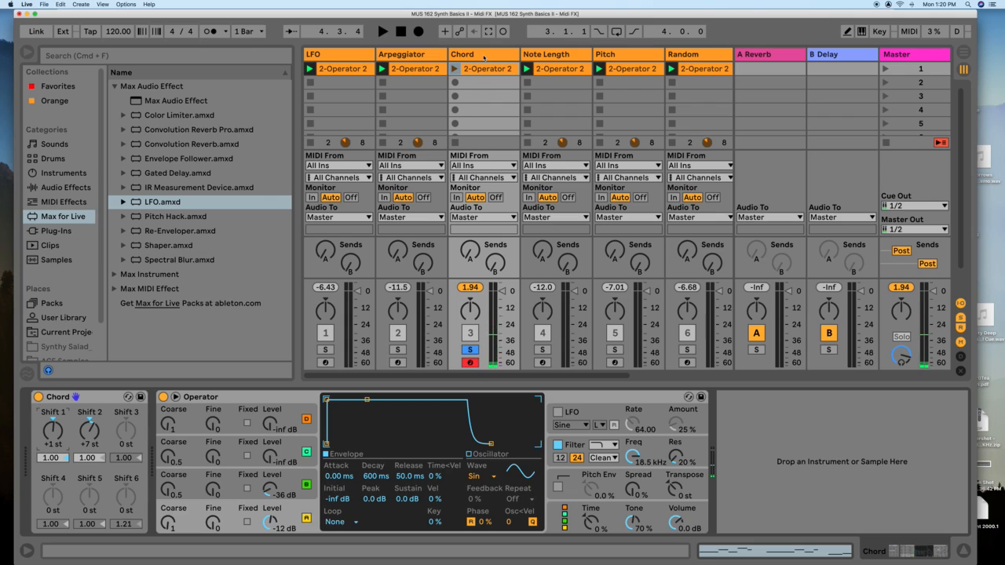
# Step: Solo and record-arm the Note Length track and disarm the Chord track
pyautogui.click(552, 54)
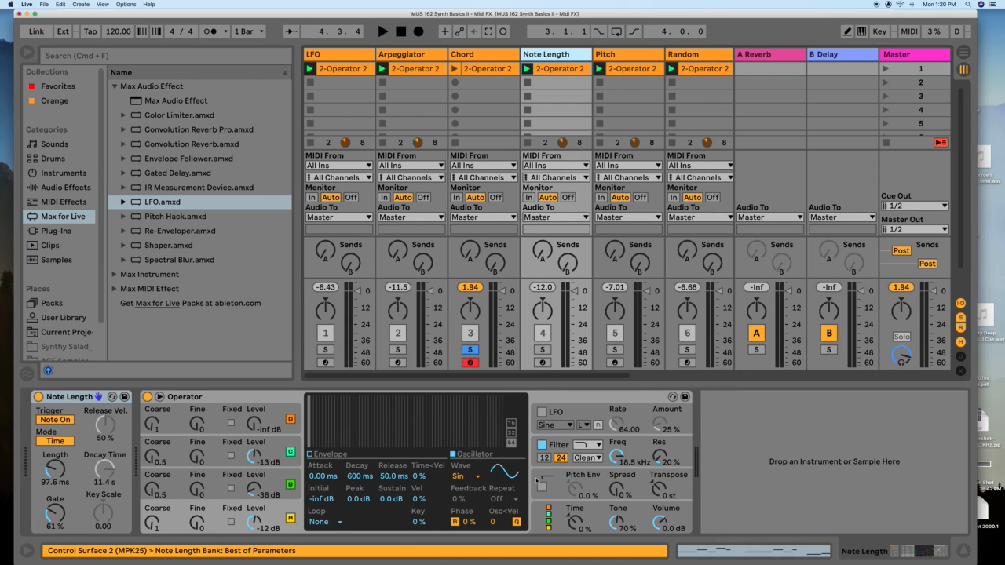
pyautogui.click(542, 350)
pyautogui.click(541, 362)
pyautogui.click(470, 363)
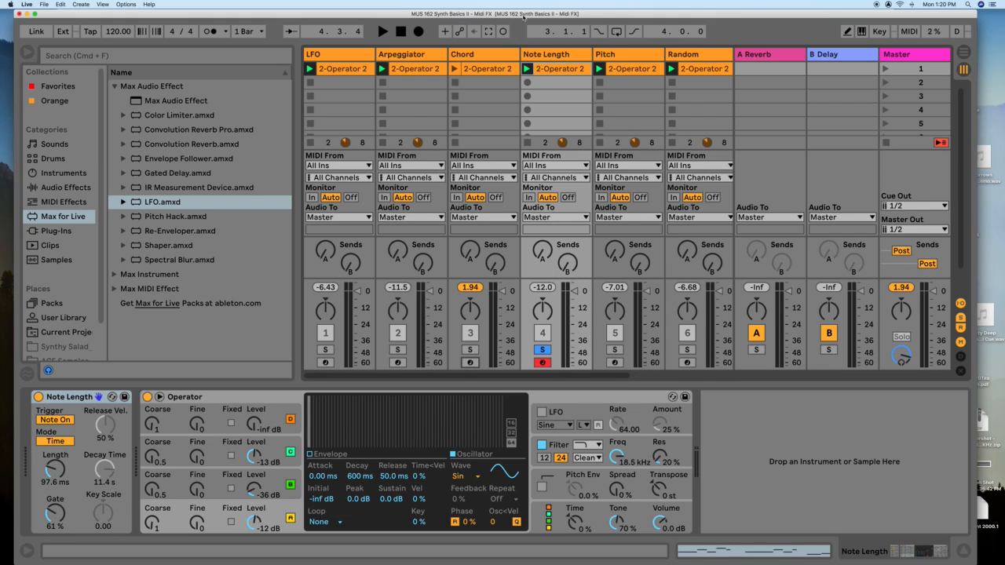
# Step: Play the Note Length clip while setting its length to 548 ms, stop playback, and set the gate to 94%
pyautogui.press('space')
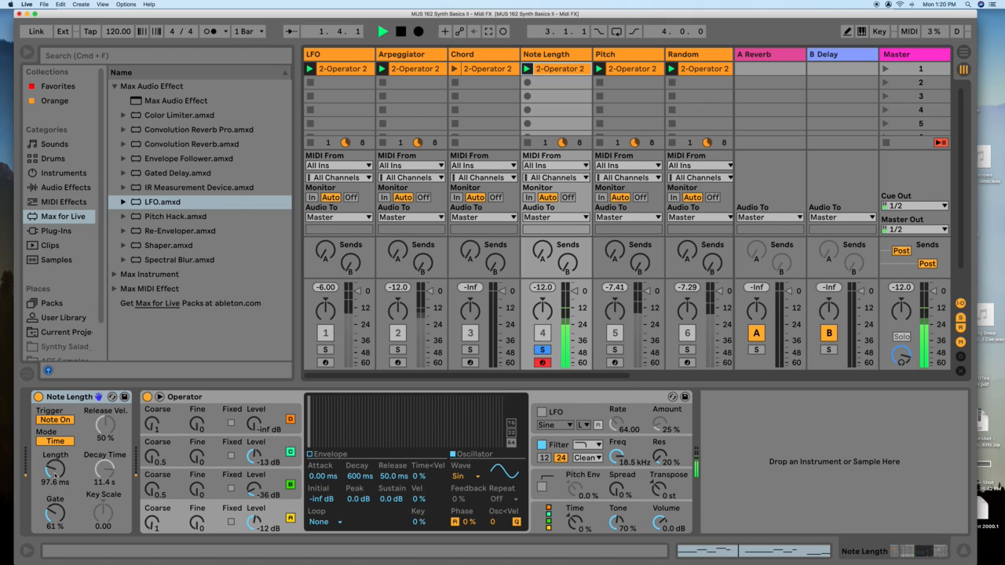
pyautogui.moveTo(55, 475)
pyautogui.mouseDown()
pyautogui.moveTo(55, 448)
pyautogui.moveTo(55, 465)
pyautogui.mouseUp()
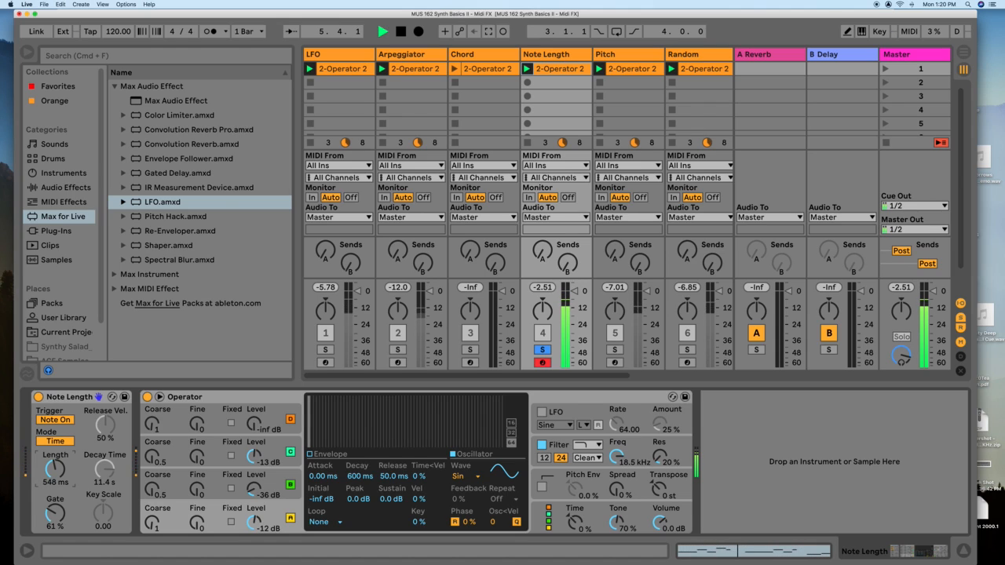
pyautogui.press('space')
pyautogui.moveTo(55, 515); pyautogui.dragTo(55, 499)
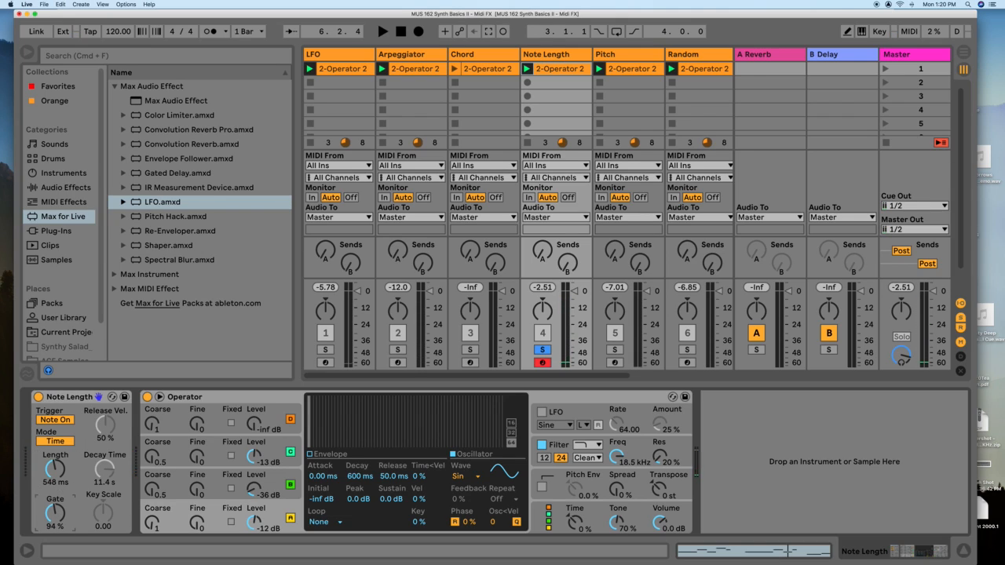
# Step: Restart playback and reduce the Note Length effect's gate to 44% and length to 91.1 ms
pyautogui.press('space')
pyautogui.moveTo(56, 515); pyautogui.dragTo(55, 551)
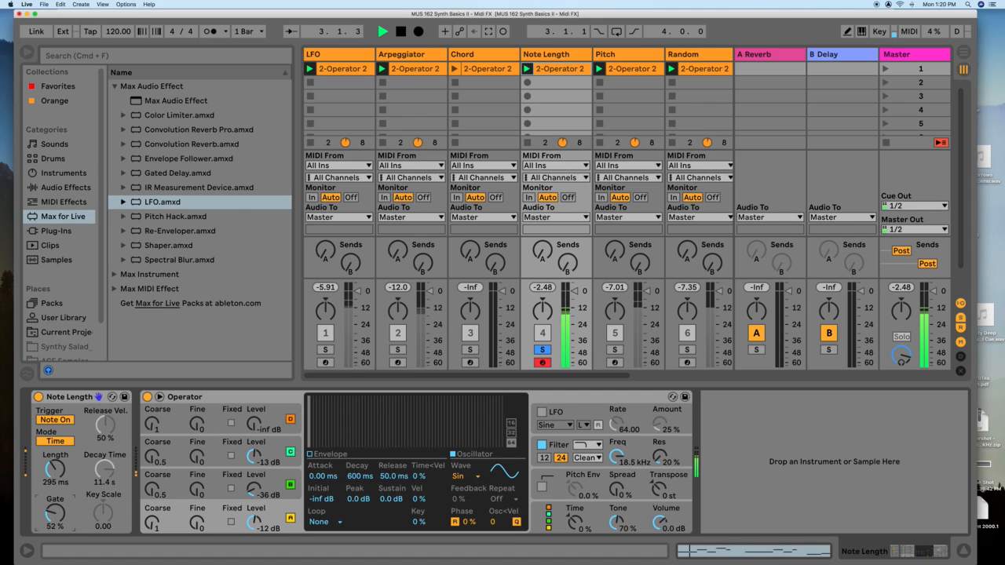
pyautogui.moveTo(53, 514); pyautogui.dragTo(53, 519)
pyautogui.moveTo(54, 471); pyautogui.dragTo(54, 484)
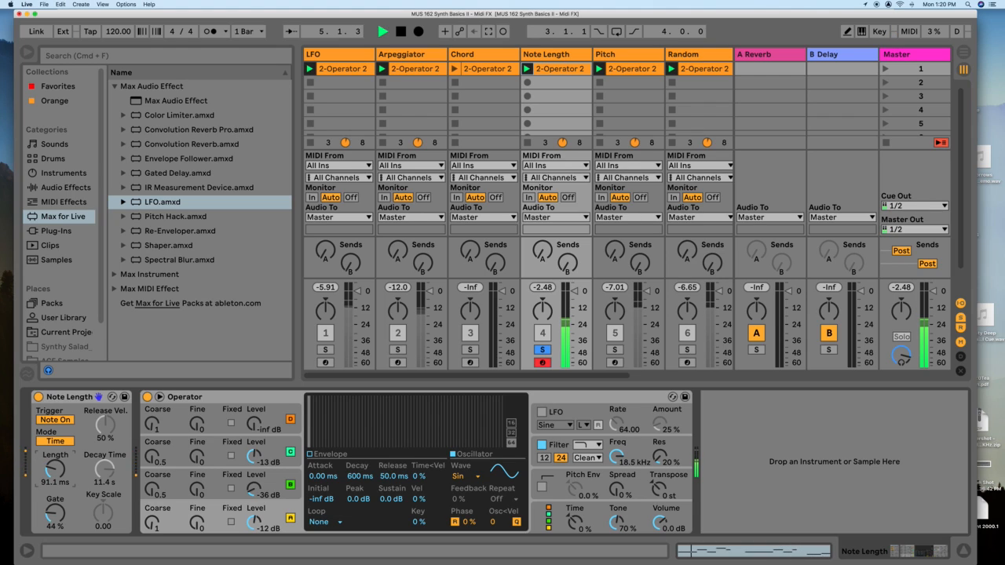
# Step: Stop playback, solo and record-arm the Pitch track, and disarm the Note Length track
pyautogui.press('space')
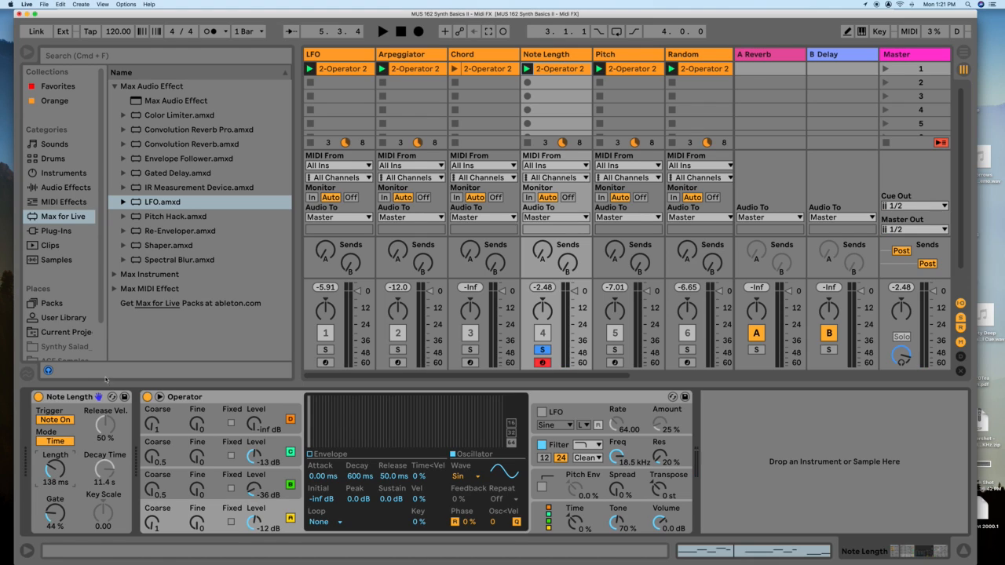
pyautogui.click(606, 57)
pyautogui.click(615, 350)
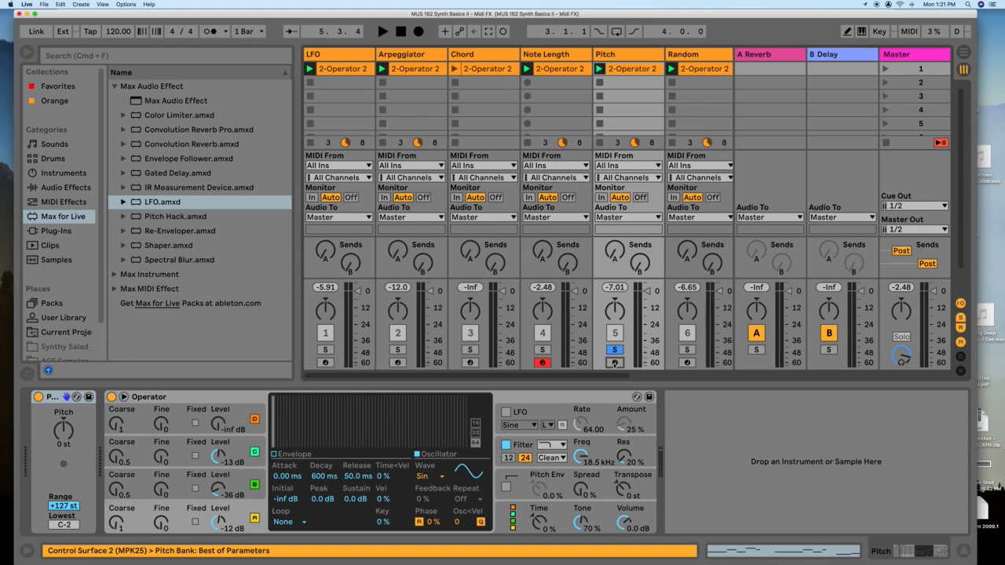
pyautogui.click(615, 363)
pyautogui.click(542, 363)
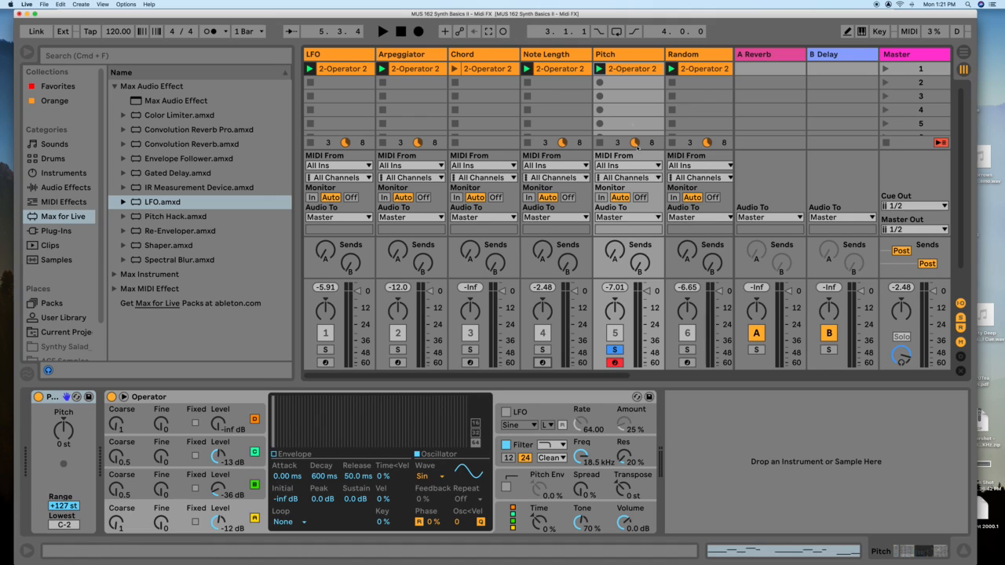
# Step: Play the Pitch clip while trying the Pitch effect at +3, -1 and -7 st, stop playback, and leave it at +2 st
pyautogui.hscroll(1, 599, 69)
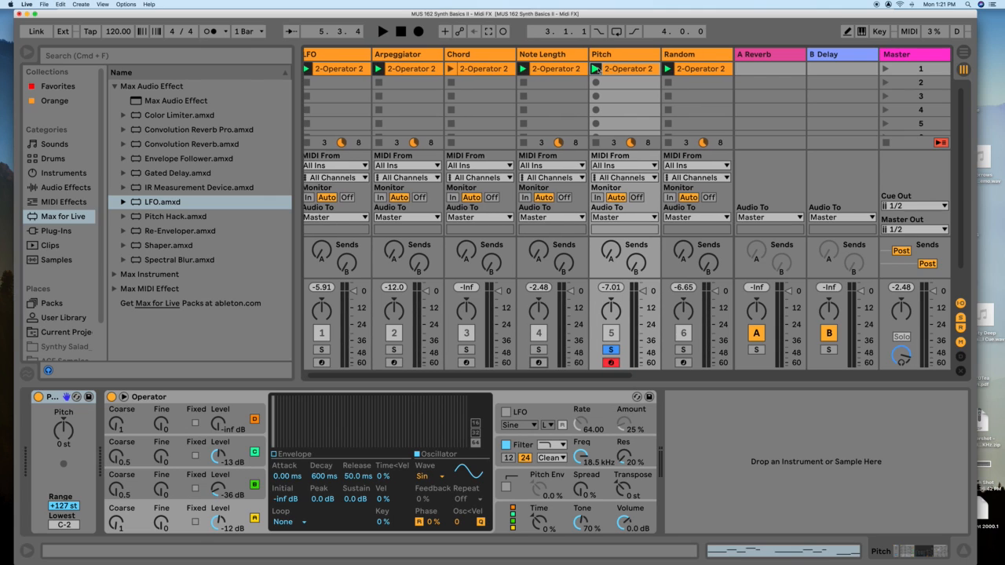
pyautogui.click(595, 69)
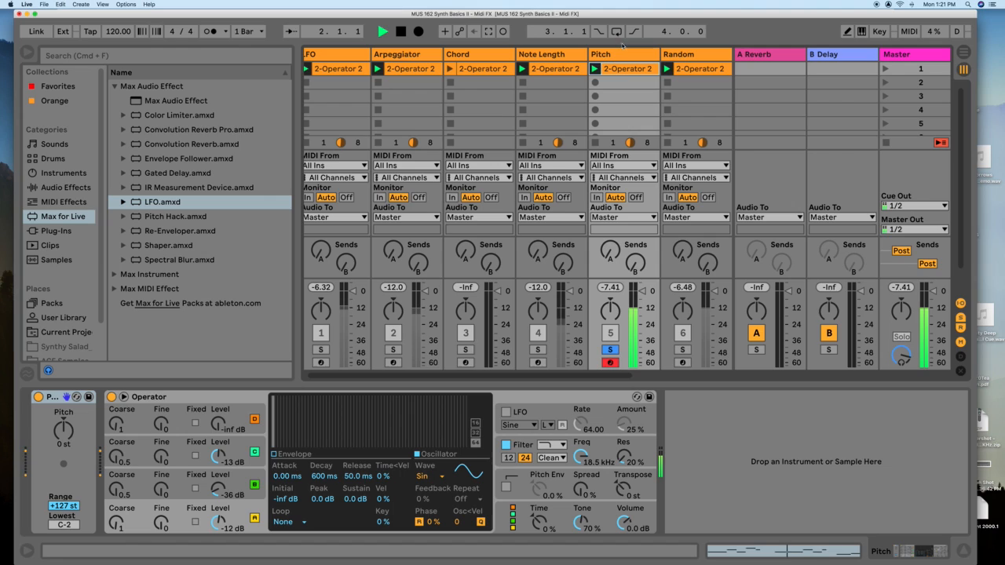
pyautogui.moveTo(60, 440); pyautogui.dragTo(59, 433)
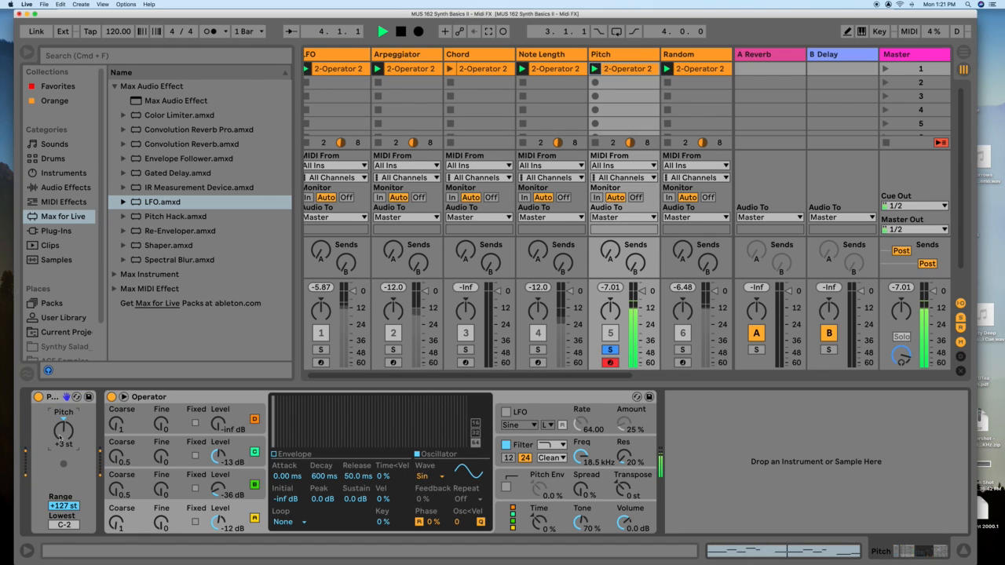
pyautogui.moveTo(59, 434); pyautogui.dragTo(59, 442)
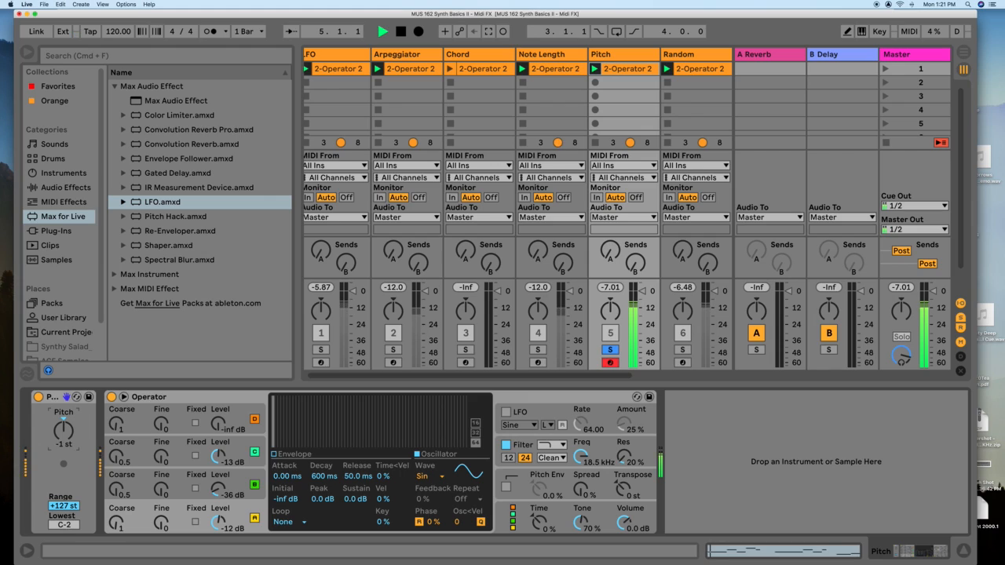
pyautogui.press('space')
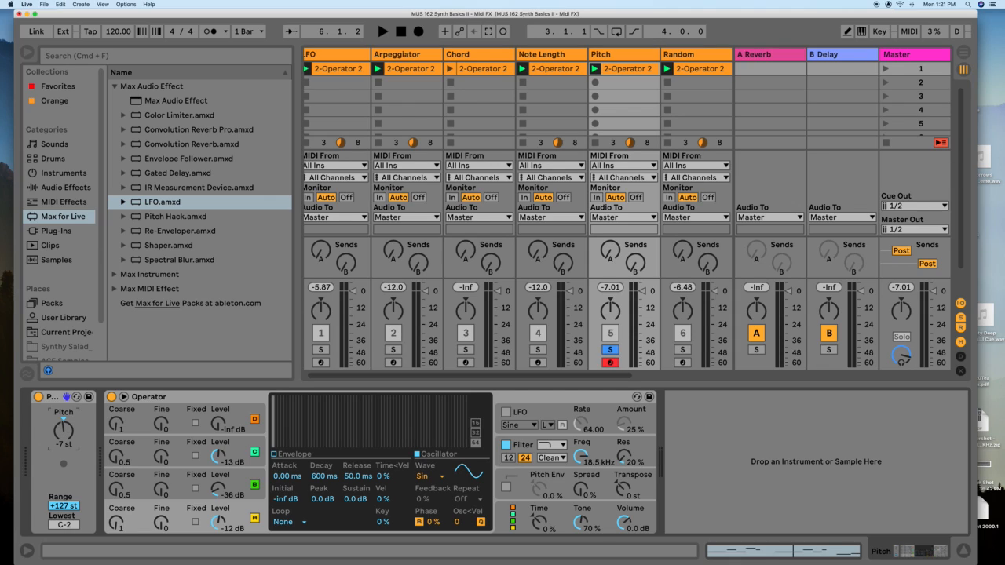
pyautogui.moveTo(64, 431); pyautogui.dragTo(64, 429)
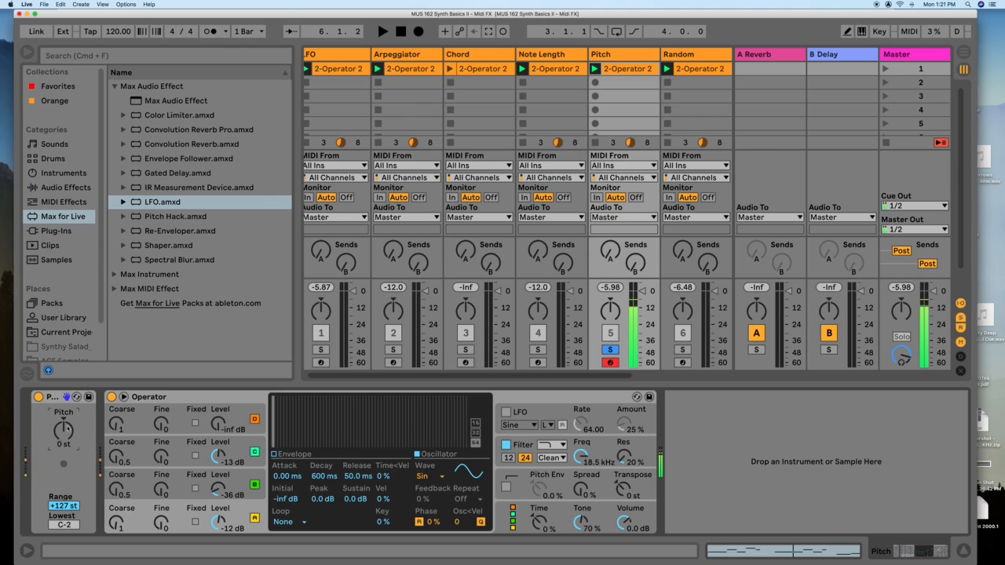
pyautogui.moveTo(64, 429); pyautogui.dragTo(63, 424)
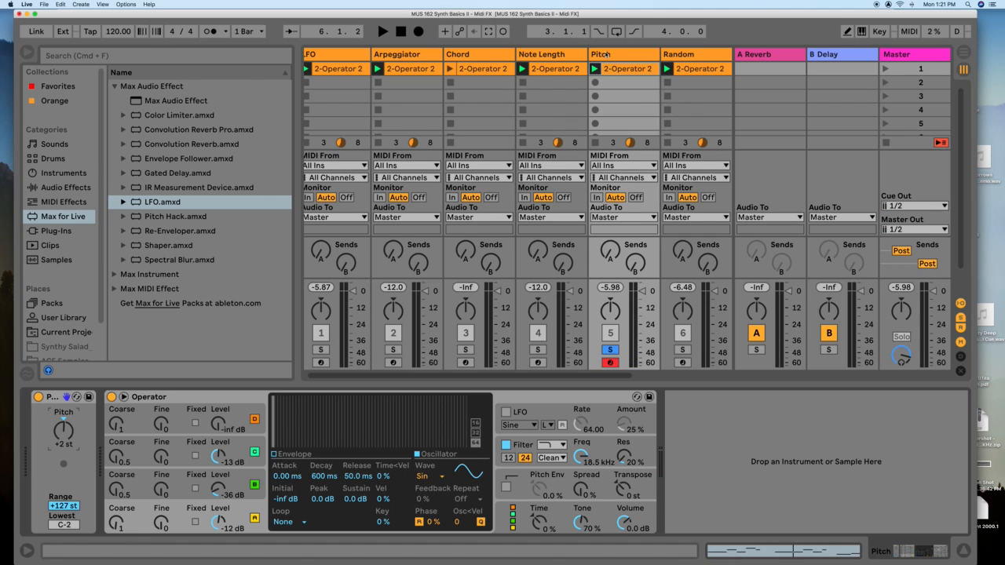
# Step: Solo and record-arm the Random track and disarm the Pitch track
pyautogui.click(680, 54)
pyautogui.hscroll(5, 667, 336)
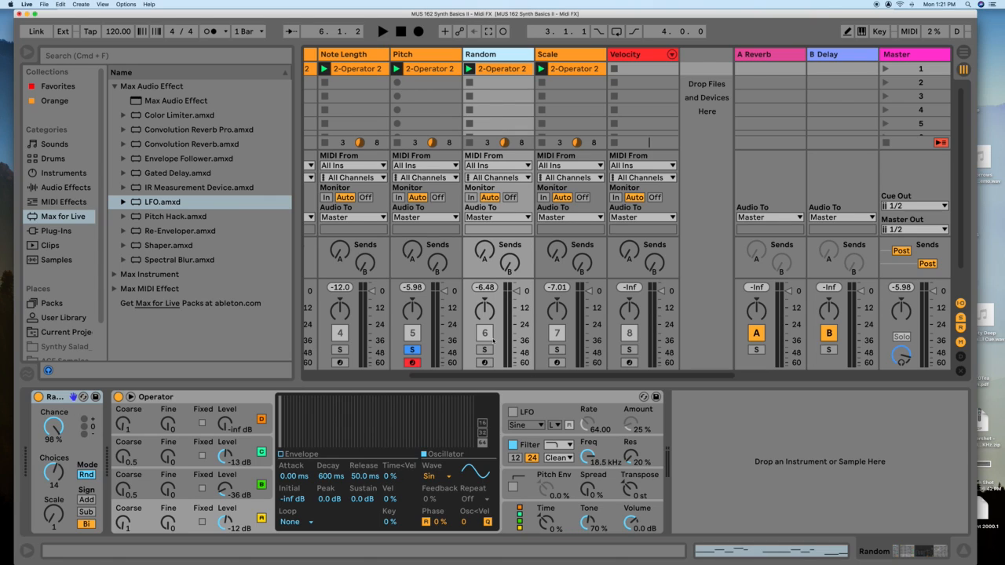
pyautogui.click(485, 351)
pyautogui.click(485, 363)
pyautogui.click(414, 364)
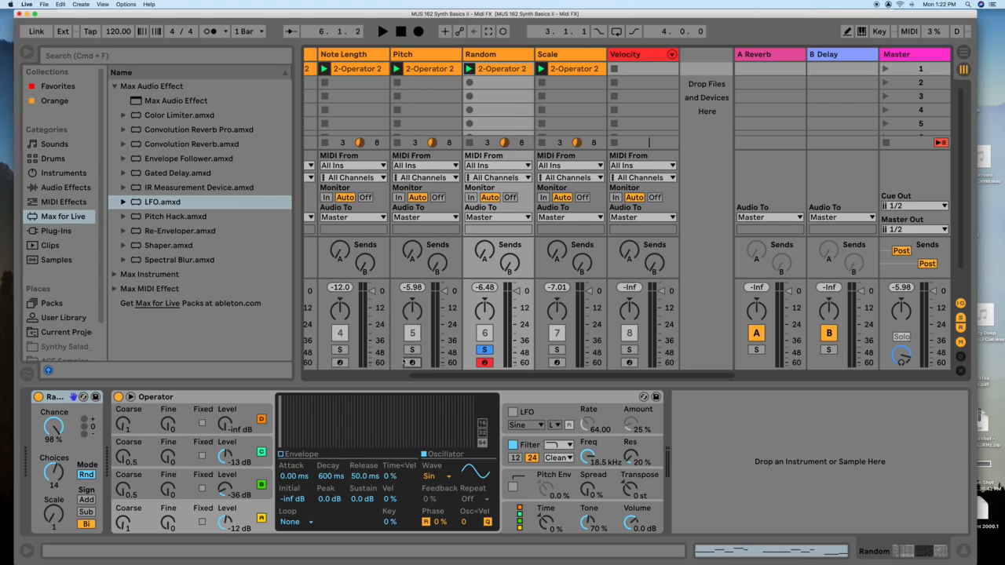
# Step: Play the Random clip while trying the effect's chance at 60% and 0%, and leave it at 77% chance with 22 choices
pyautogui.moveTo(53, 426); pyautogui.dragTo(54, 457)
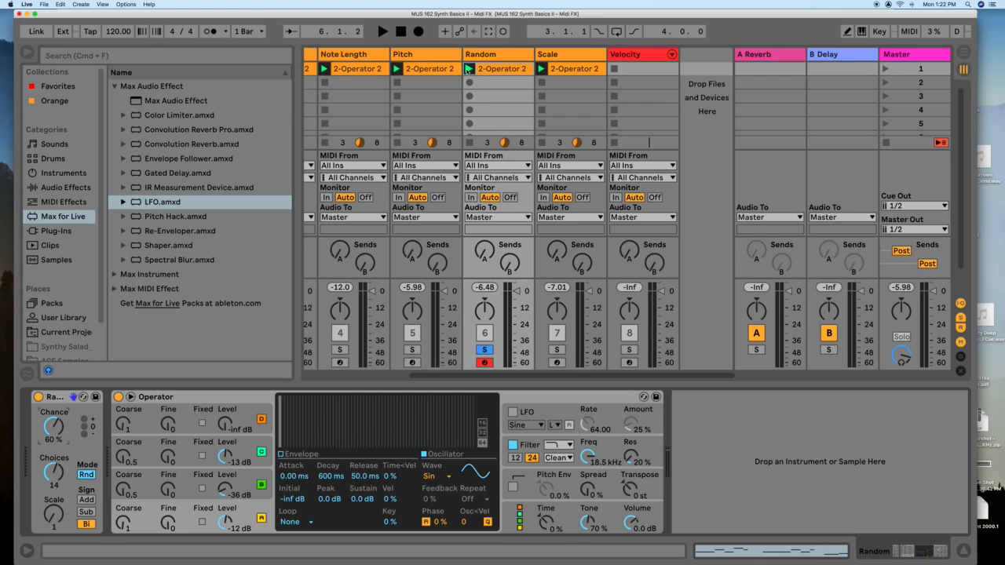
pyautogui.click(469, 70)
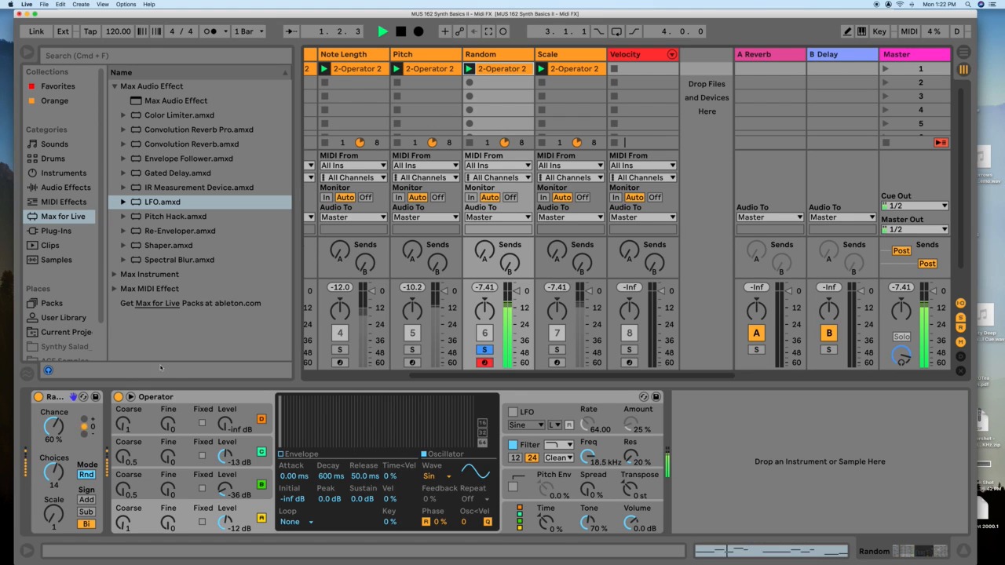
pyautogui.moveTo(54, 473); pyautogui.dragTo(53, 510)
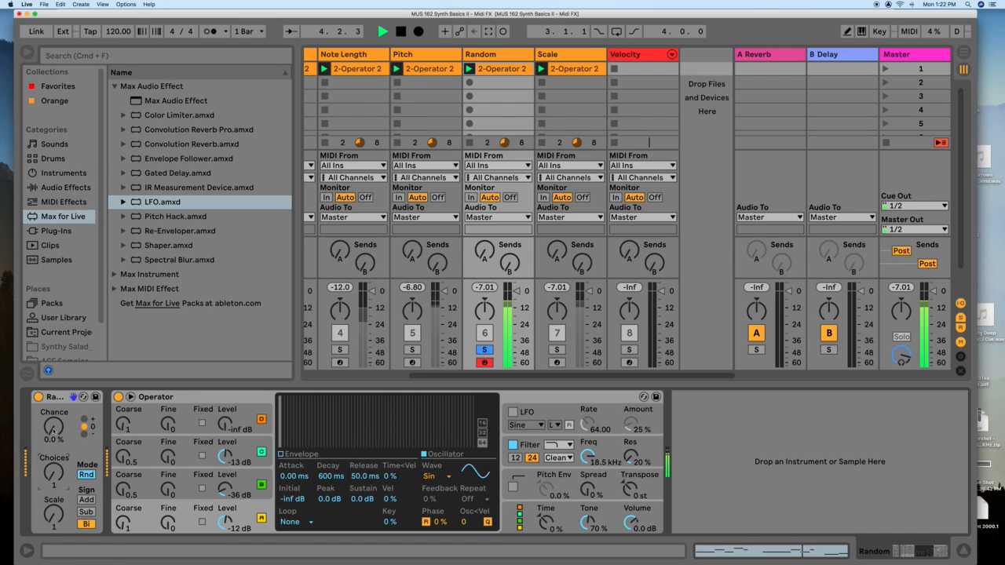
pyautogui.moveTo(54, 426); pyautogui.dragTo(54, 383)
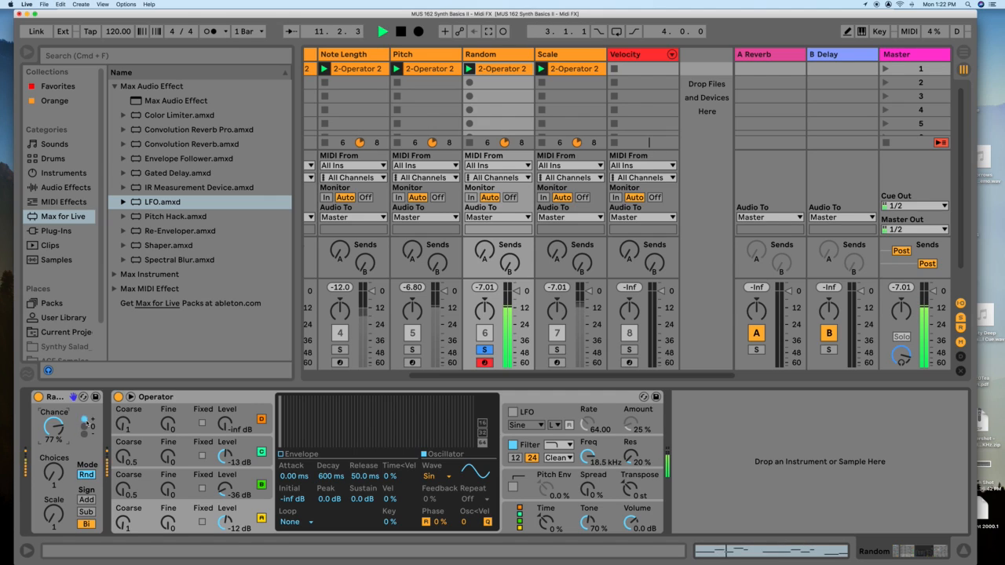
pyautogui.moveTo(53, 472); pyautogui.dragTo(54, 416)
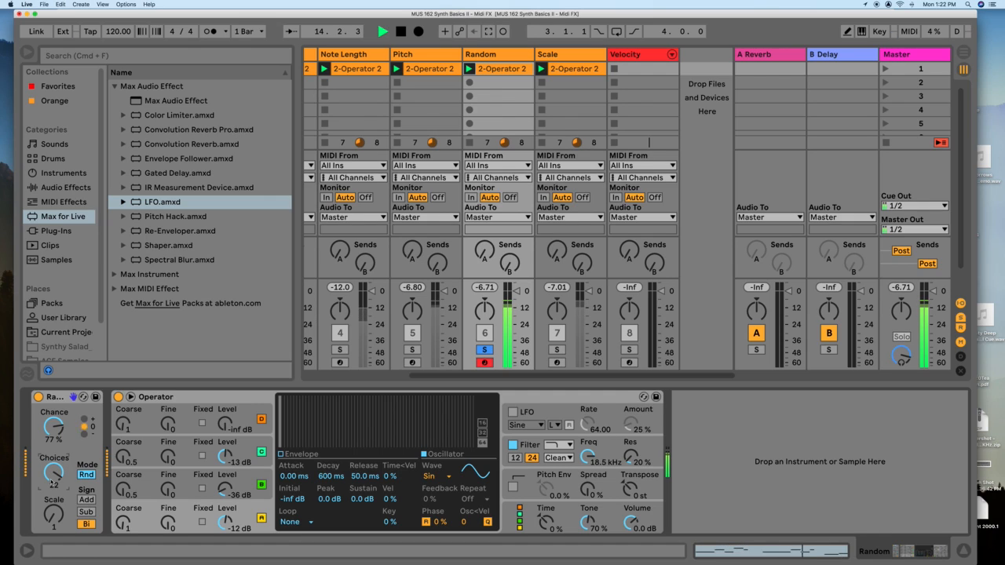
# Step: Compare the Random effect's Add and Sub signs, return to Bi, set its scale to 4, and stop playback
pyautogui.click(86, 500)
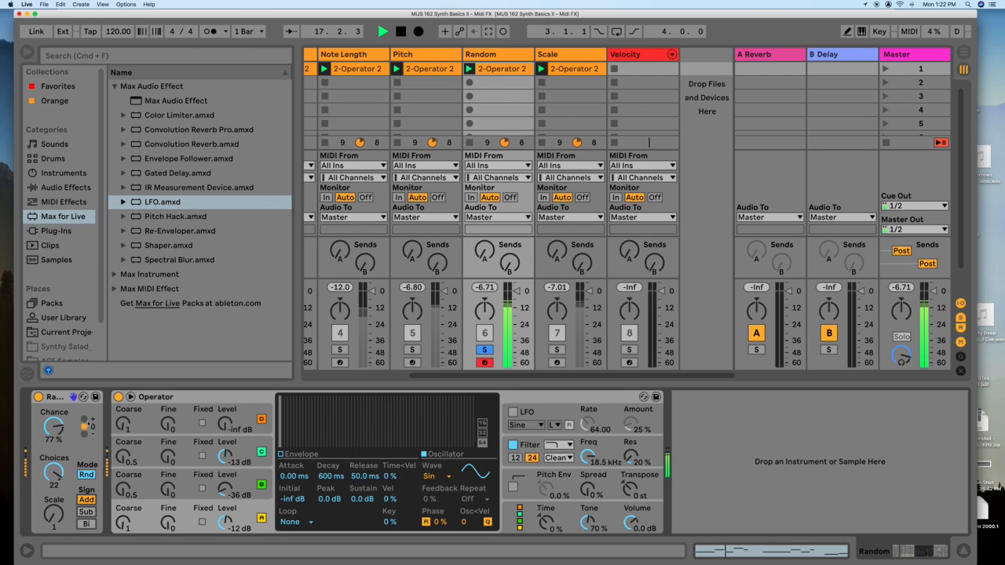
pyautogui.click(83, 524)
pyautogui.click(86, 512)
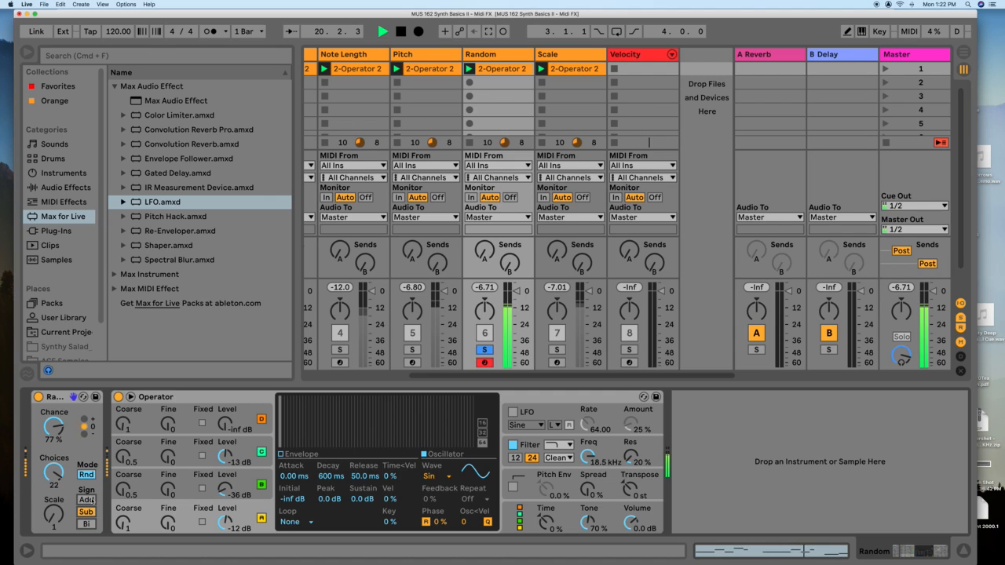
pyautogui.click(85, 525)
pyautogui.moveTo(53, 514); pyautogui.dragTo(54, 505)
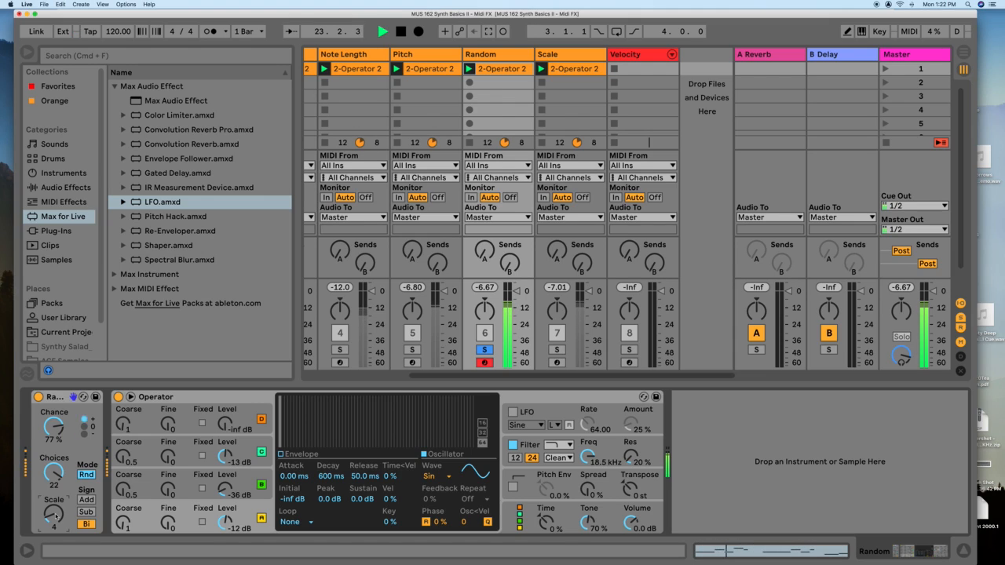
pyautogui.press('space')
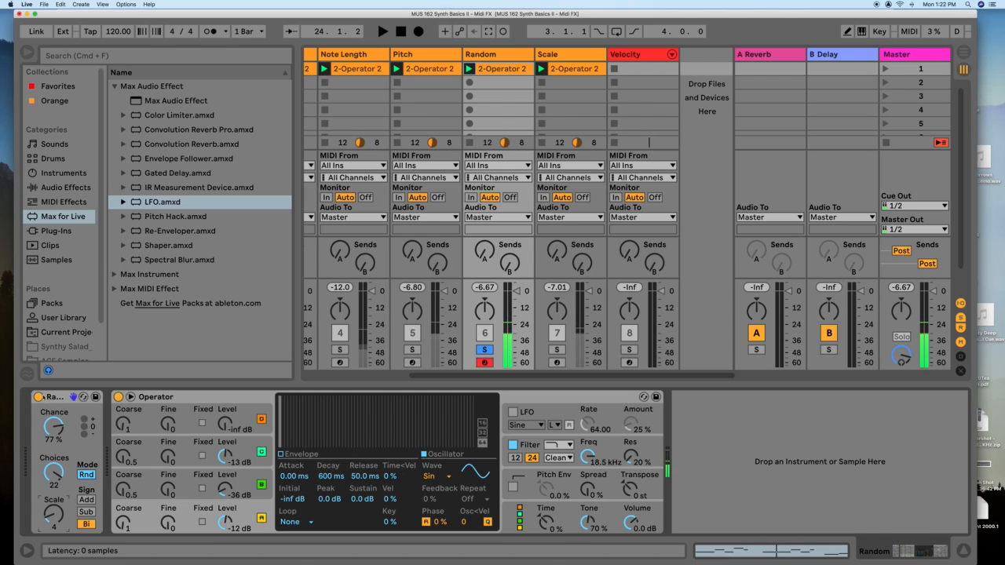
# Step: Solo and record-arm the Scale track, and unsolo and disarm the Random track
pyautogui.click(539, 57)
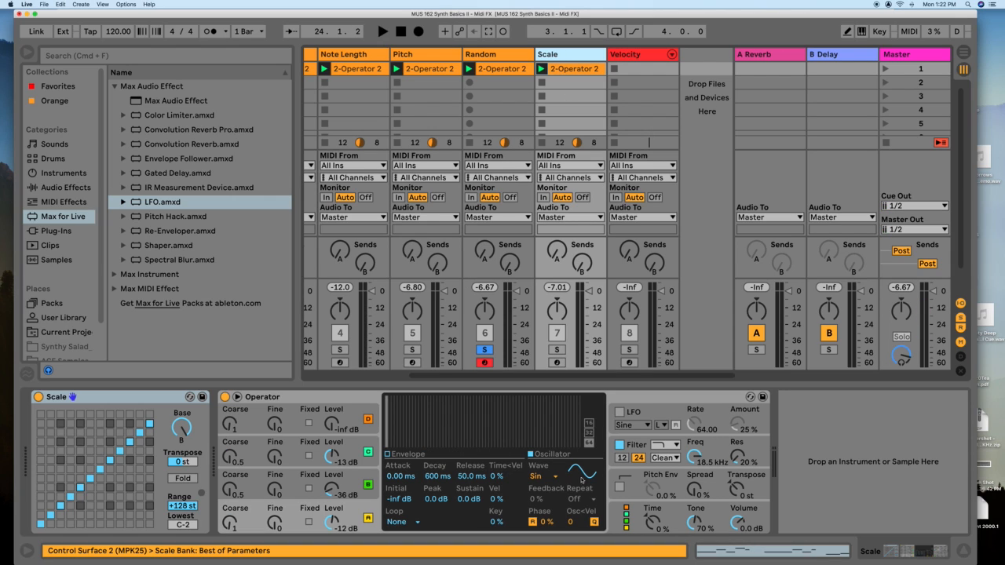
pyautogui.click(147, 399)
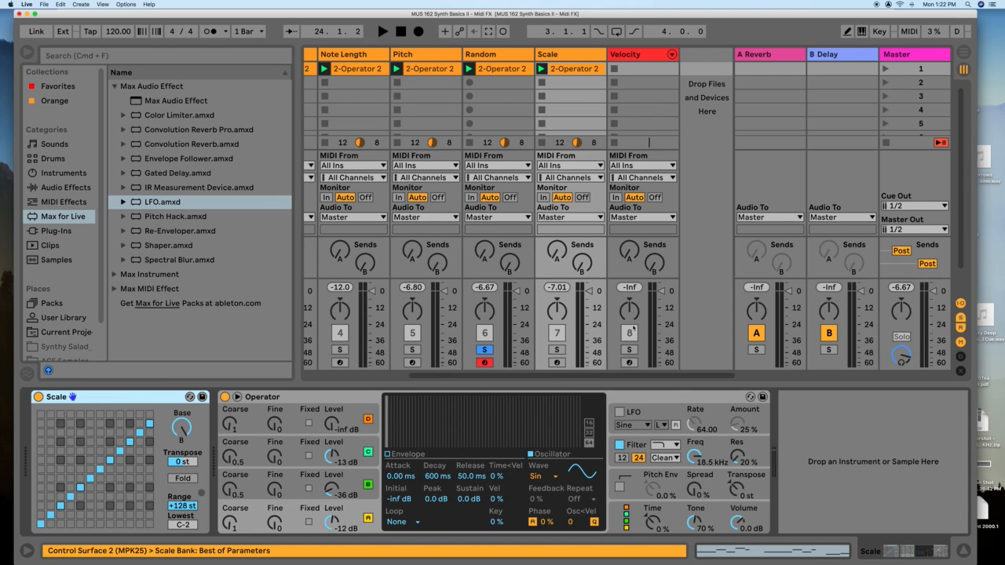
pyautogui.click(485, 351)
pyautogui.click(484, 363)
pyautogui.click(558, 351)
pyautogui.click(557, 363)
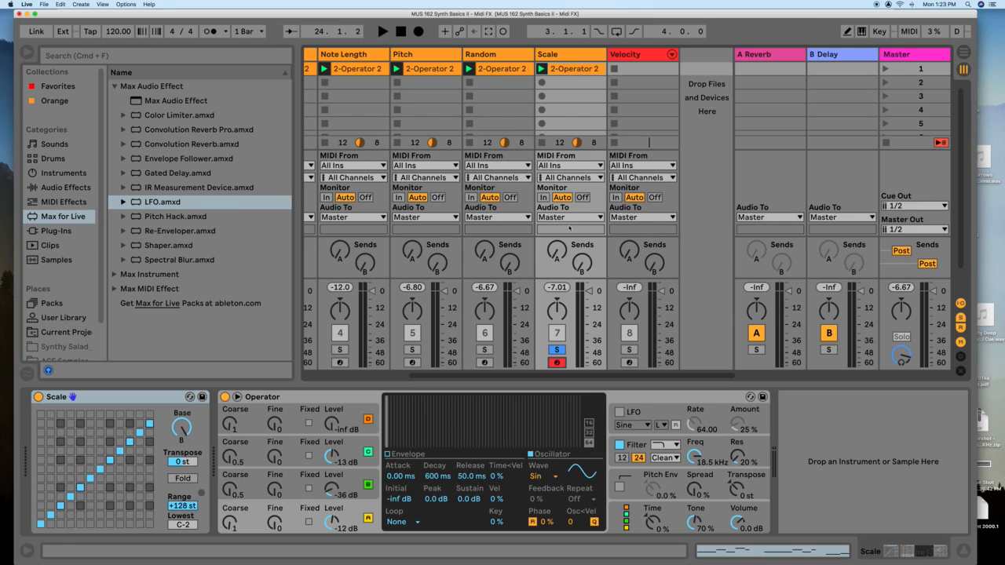
# Step: Try the Scale effect's base at A# during playback, and replace the device with a fresh Scale MIDI effect
pyautogui.press('space')
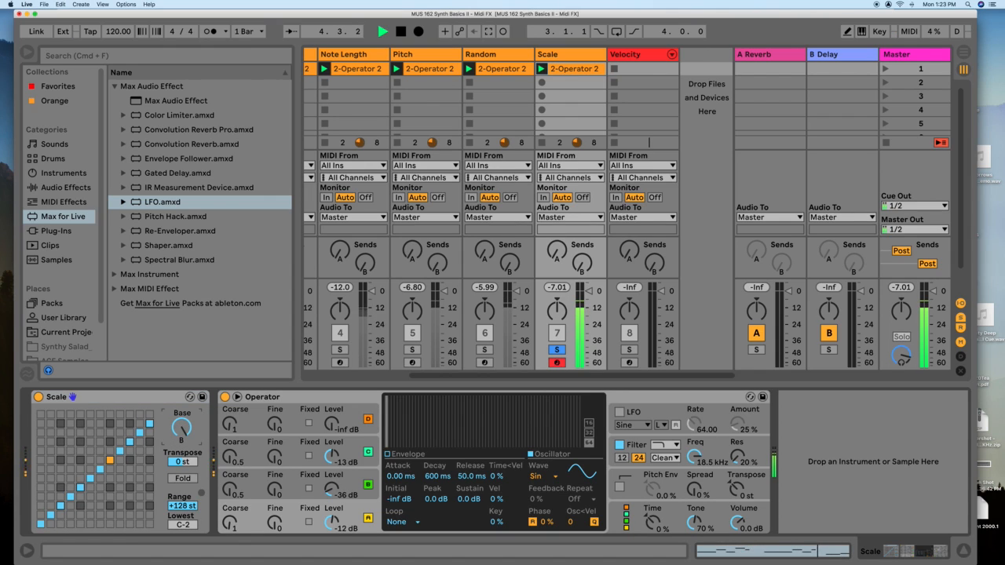
pyautogui.moveTo(181, 427); pyautogui.dragTo(181, 436)
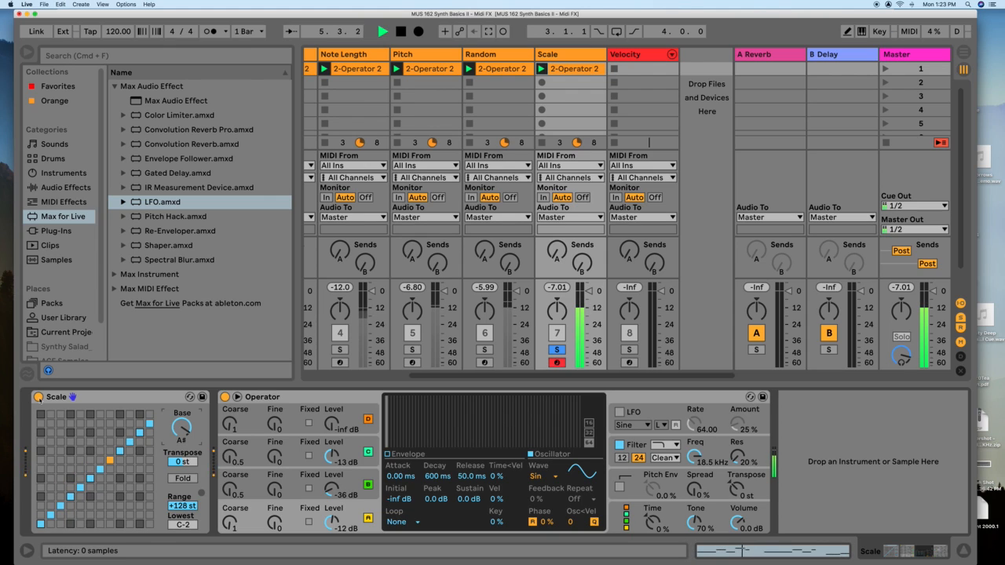
pyautogui.click(97, 401)
pyautogui.press('Delete')
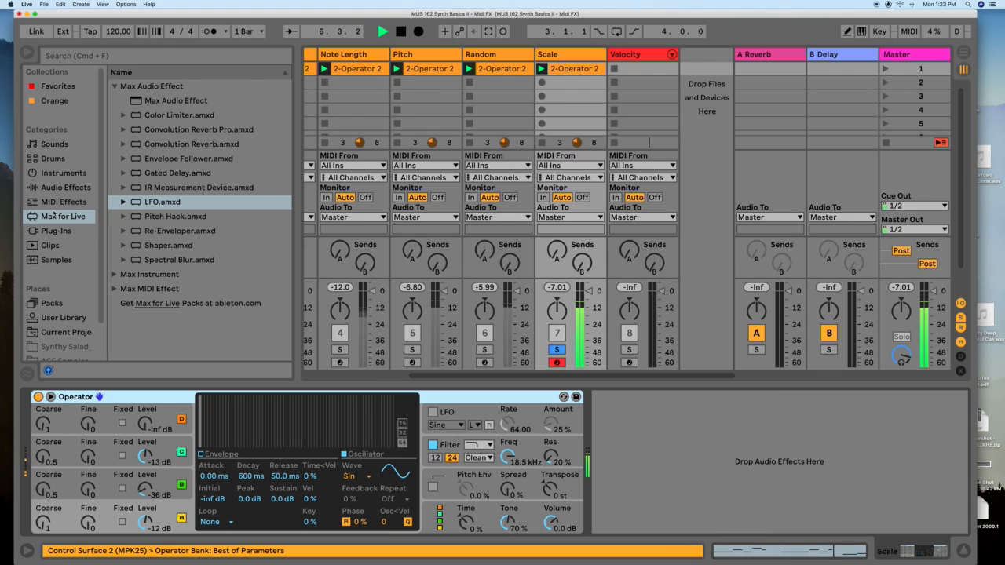
pyautogui.click(63, 202)
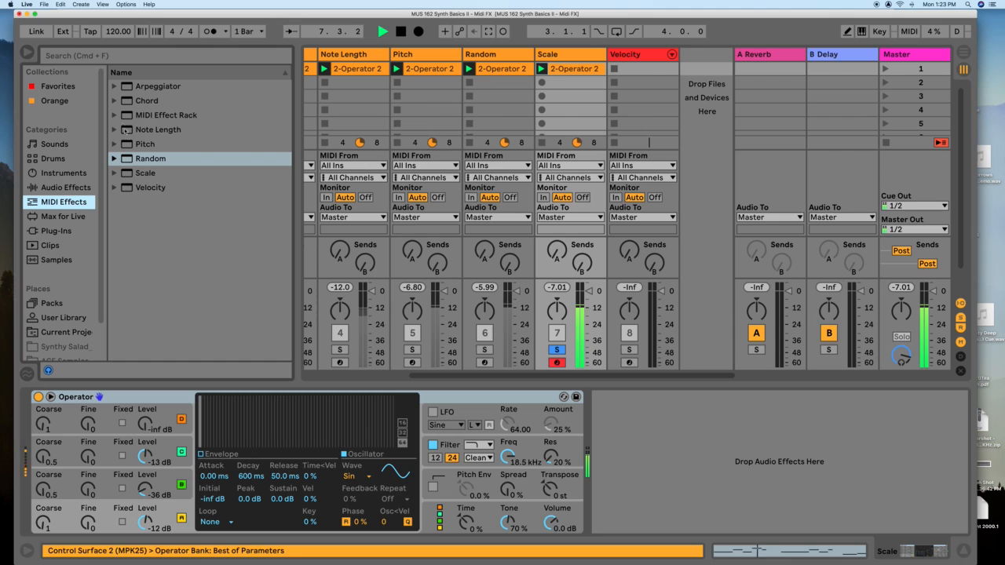
pyautogui.click(145, 175)
pyautogui.press('Return')
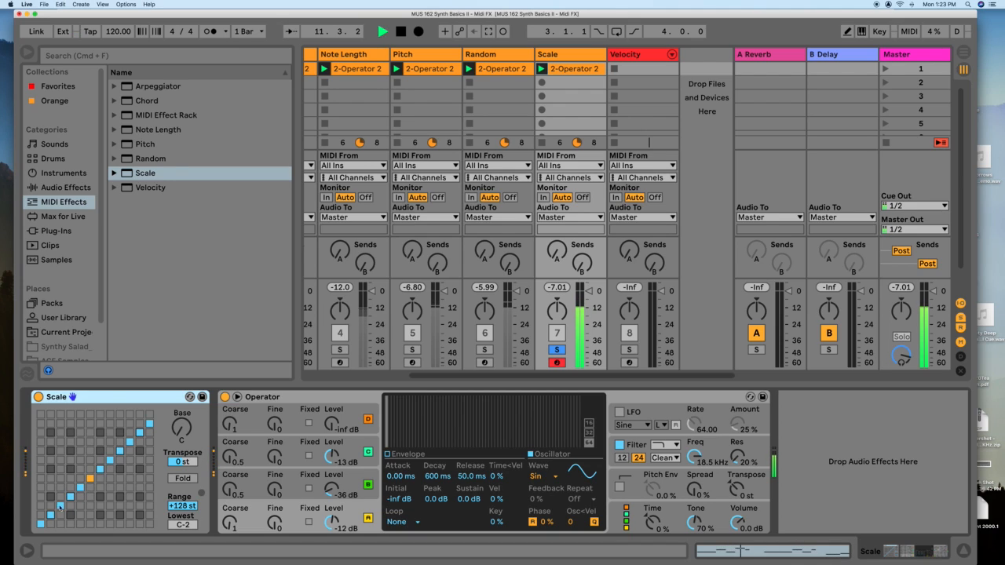
# Step: Remap D# to E, A to A# and A# to B in the Scale effect's note grid while auditioning the clip
pyautogui.press('space')
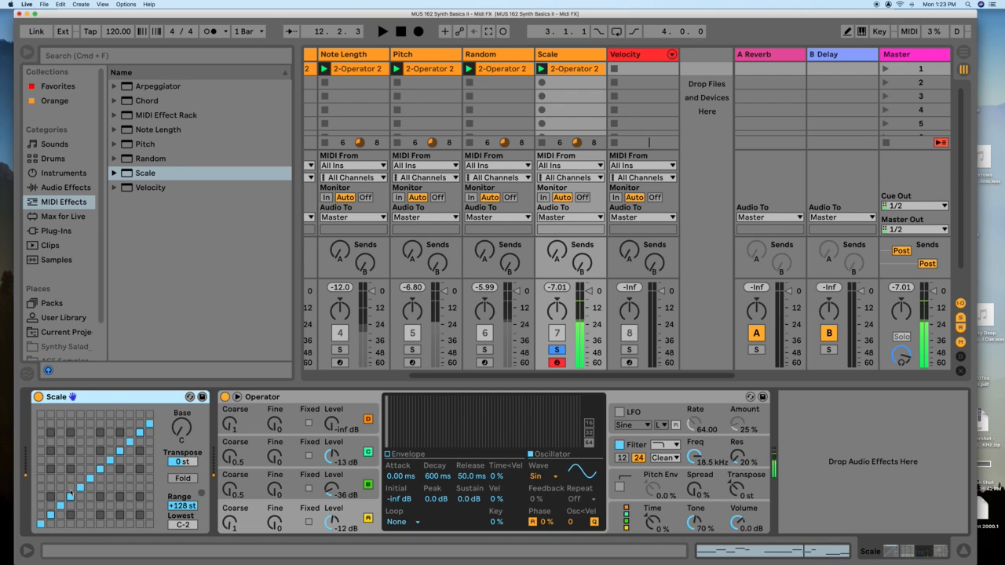
pyautogui.press('space')
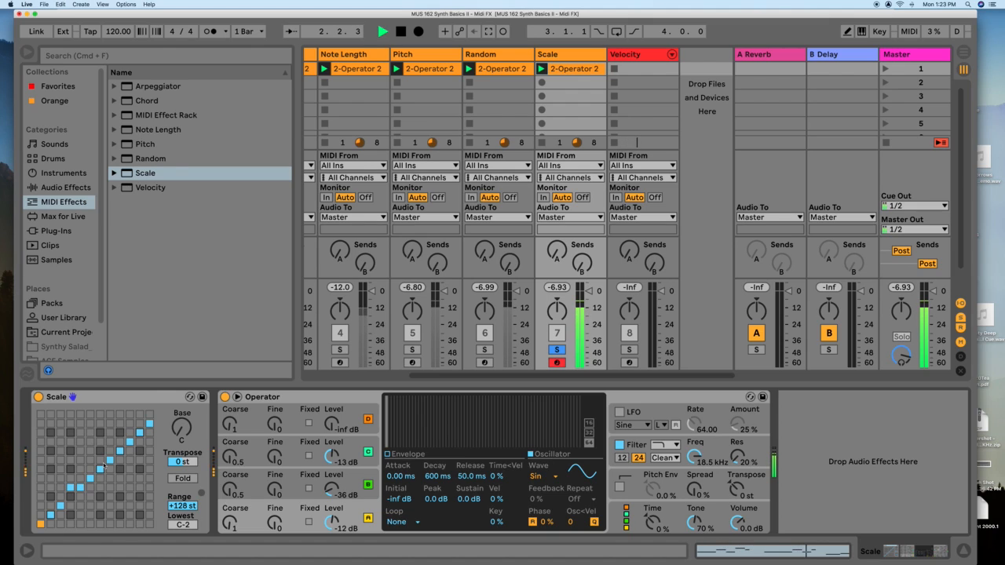
pyautogui.press('space')
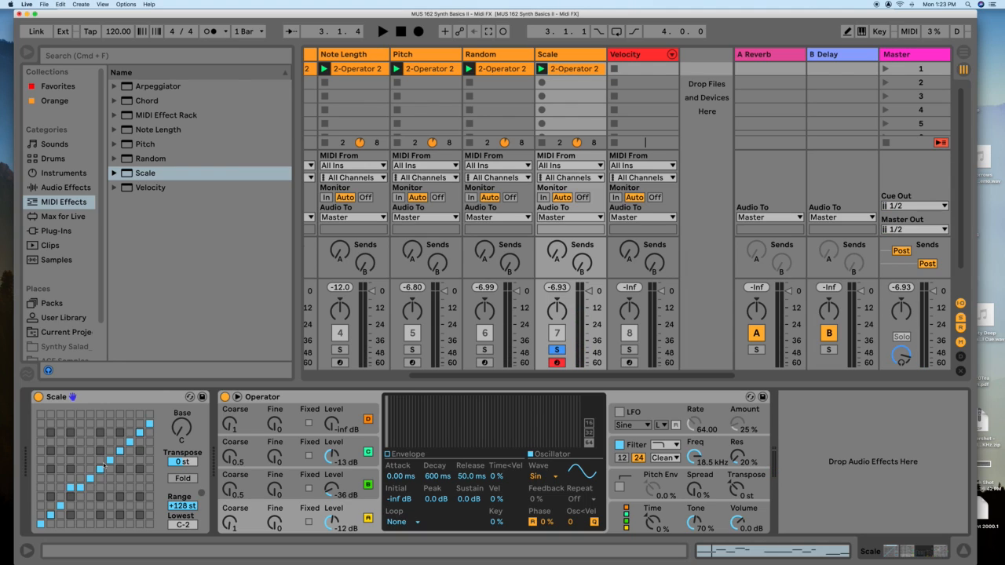
pyautogui.press('space')
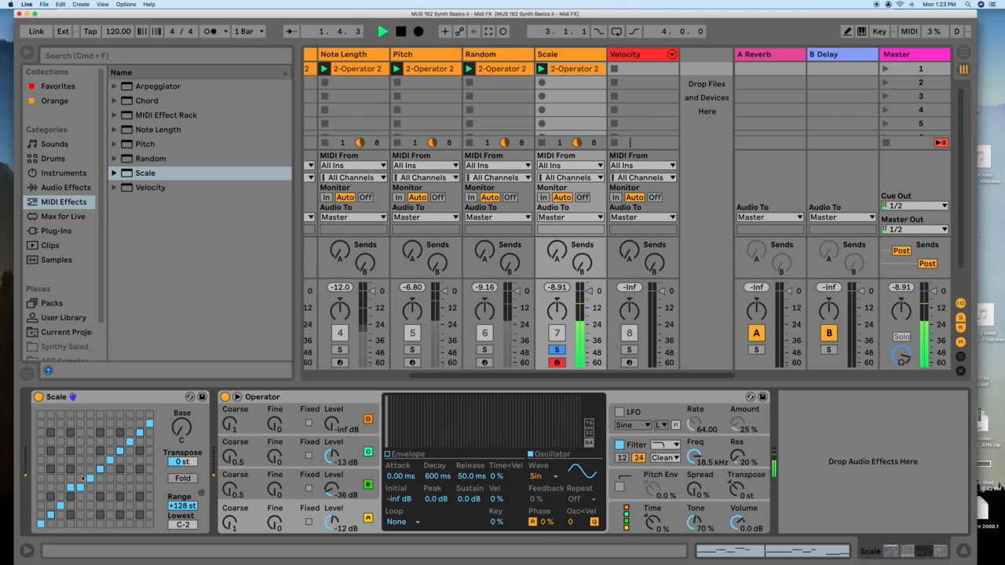
pyautogui.click(130, 433)
pyautogui.click(140, 424)
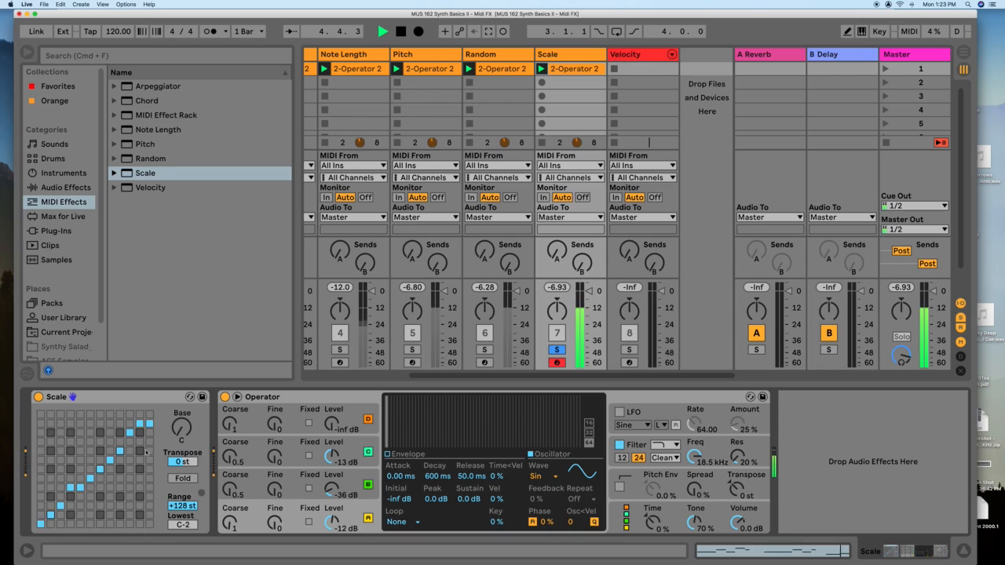
# Step: Stop playback and restore D#, A and A# to the diagonal in the Scale effect's note grid
pyautogui.press('space')
pyautogui.click(130, 442)
pyautogui.click(139, 442)
pyautogui.click(140, 432)
pyautogui.click(71, 497)
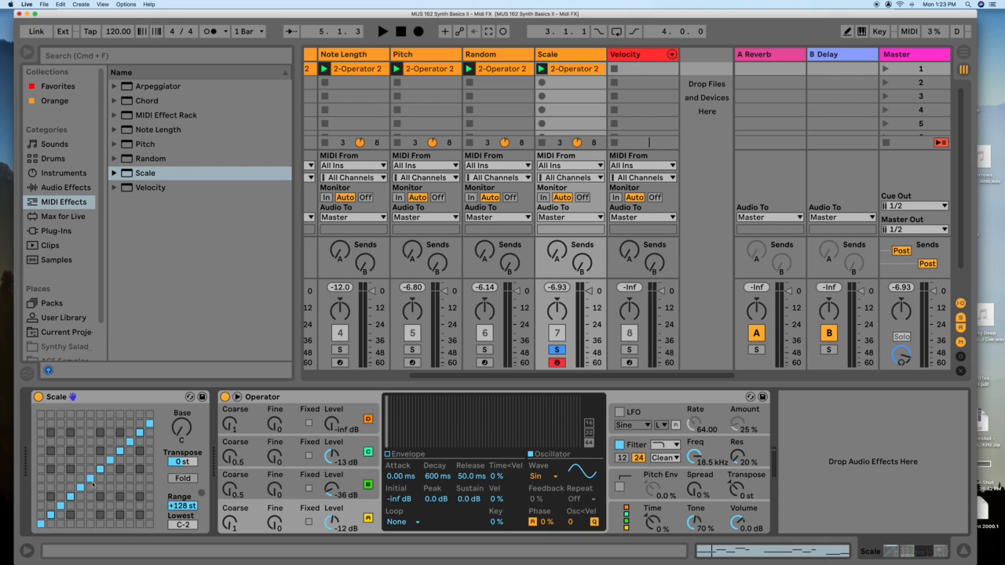
# Step: Solo and record-arm the Velocity track, and replace its existing Velocity device with a fresh Velocity MIDI effect
pyautogui.click(632, 55)
pyautogui.click(629, 349)
pyautogui.click(629, 362)
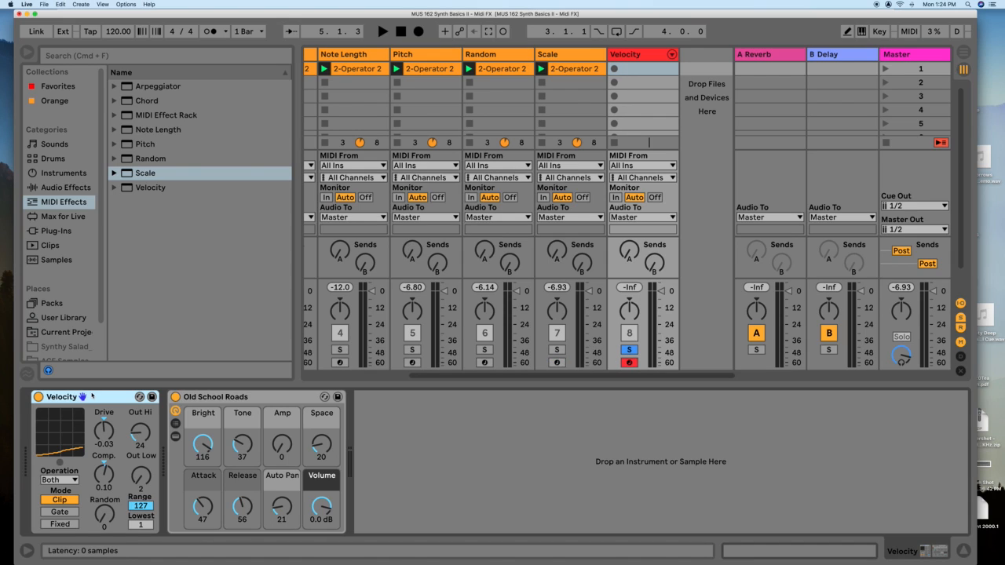
pyautogui.press('Delete')
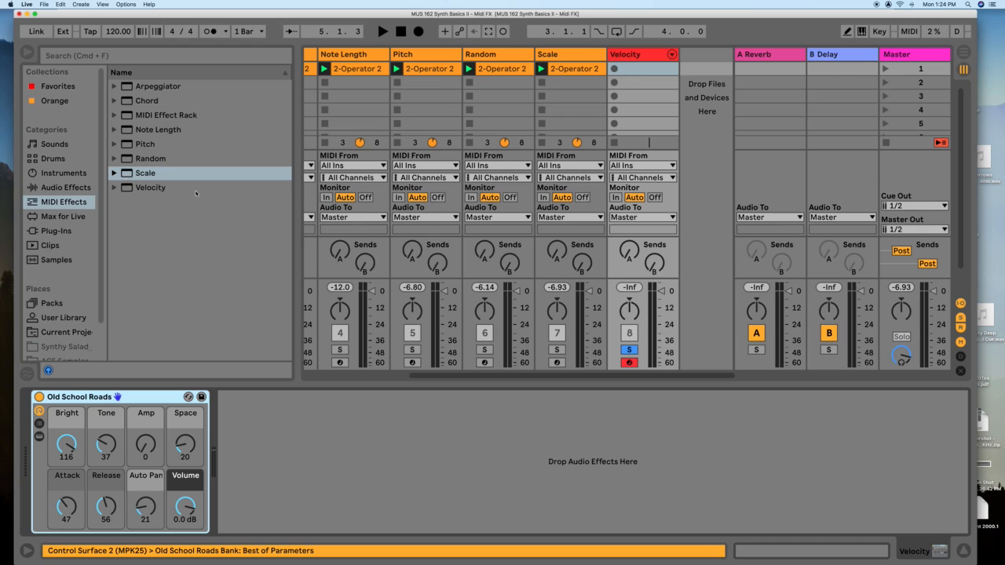
pyautogui.doubleClick(153, 188)
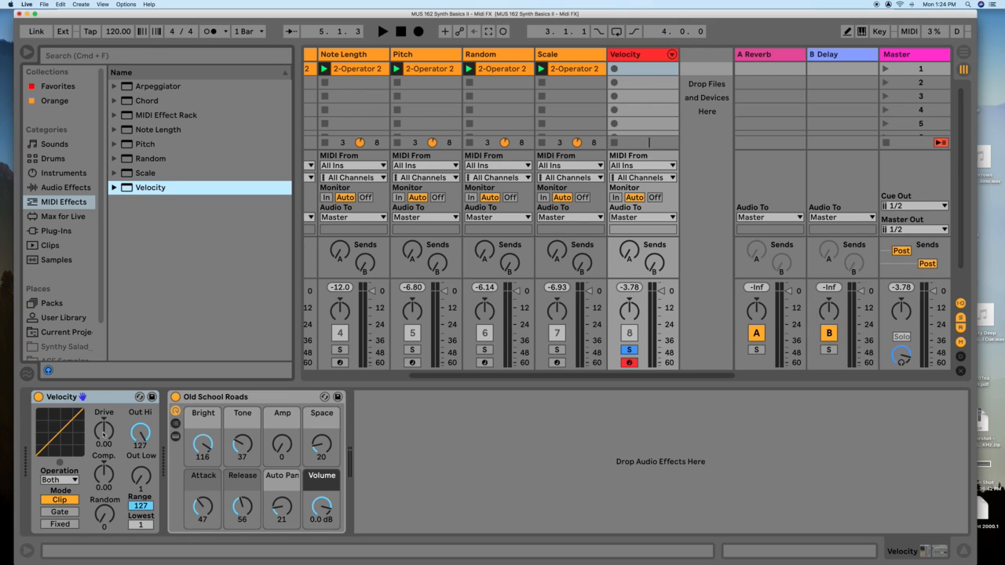
# Step: Audition the Velocity effect's Drive at 0.94 and -0.79 while playing notes, and set it to -0.05
pyautogui.moveTo(104, 434); pyautogui.dragTo(104, 381)
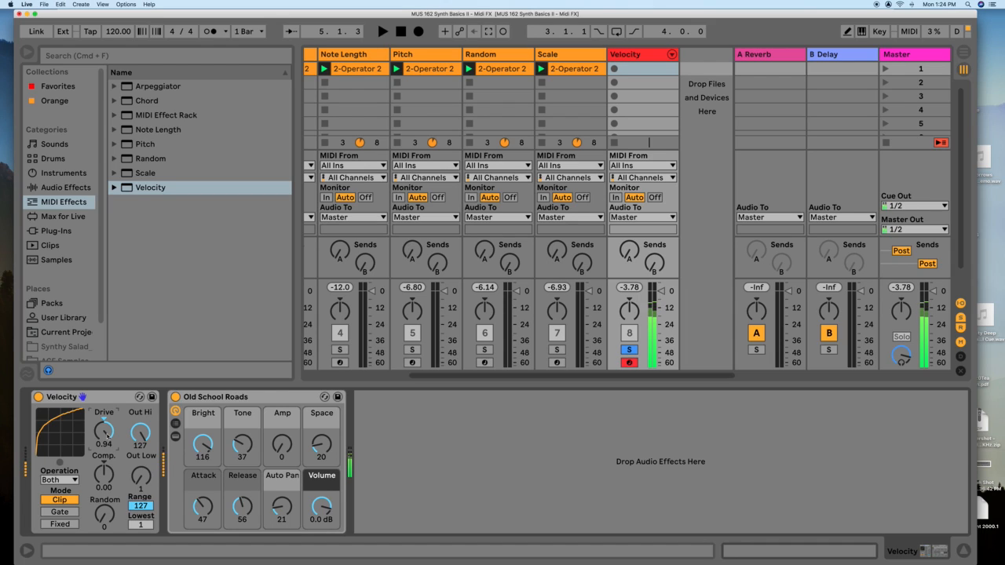
pyautogui.moveTo(107, 433); pyautogui.dragTo(106, 476)
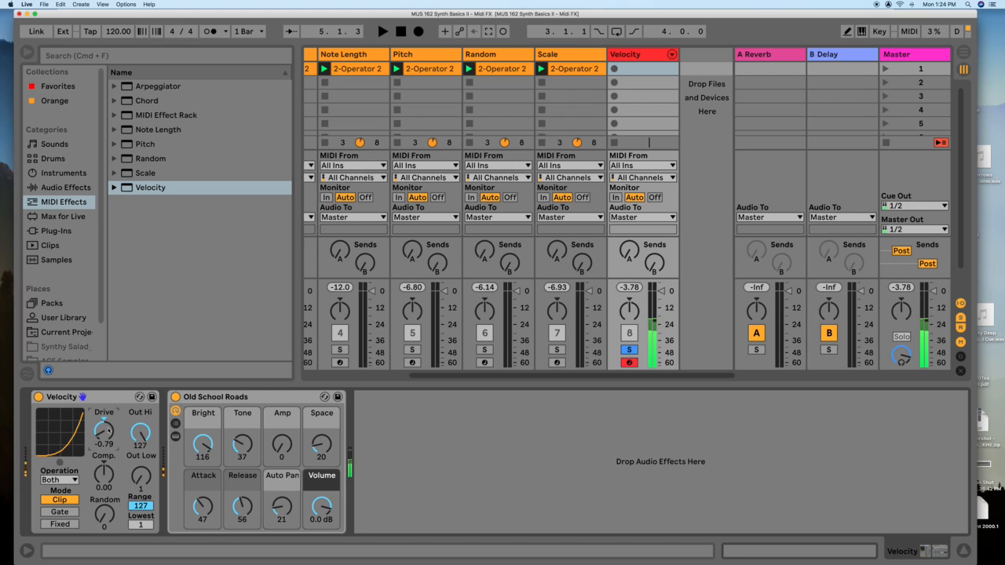
pyautogui.moveTo(108, 431); pyautogui.dragTo(103, 472)
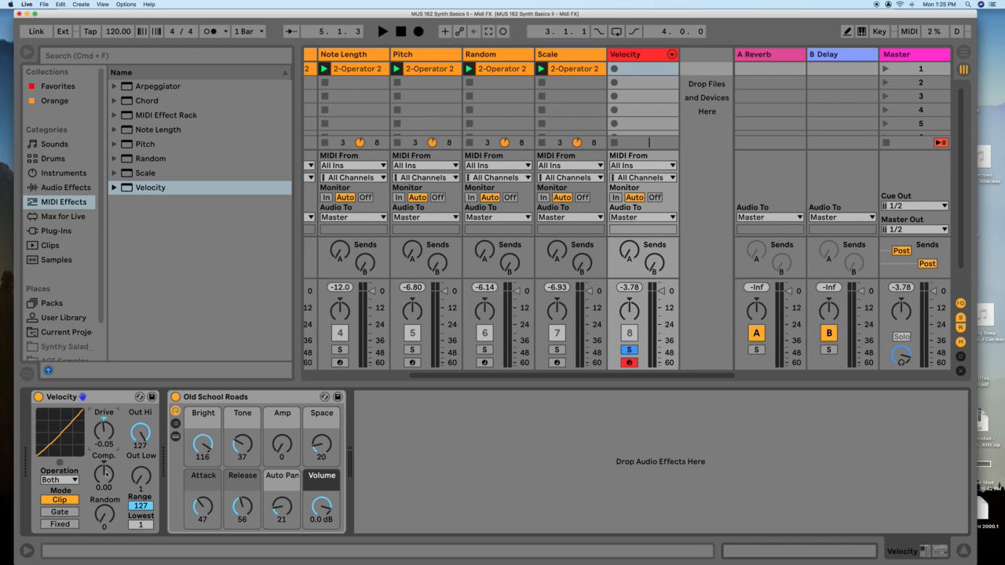
# Step: Audition the Velocity effect's Comp. at 0.90 while playing notes, and set it to -0.16
pyautogui.moveTo(108, 471); pyautogui.dragTo(107, 455)
pyautogui.moveTo(104, 474); pyautogui.dragTo(104, 455)
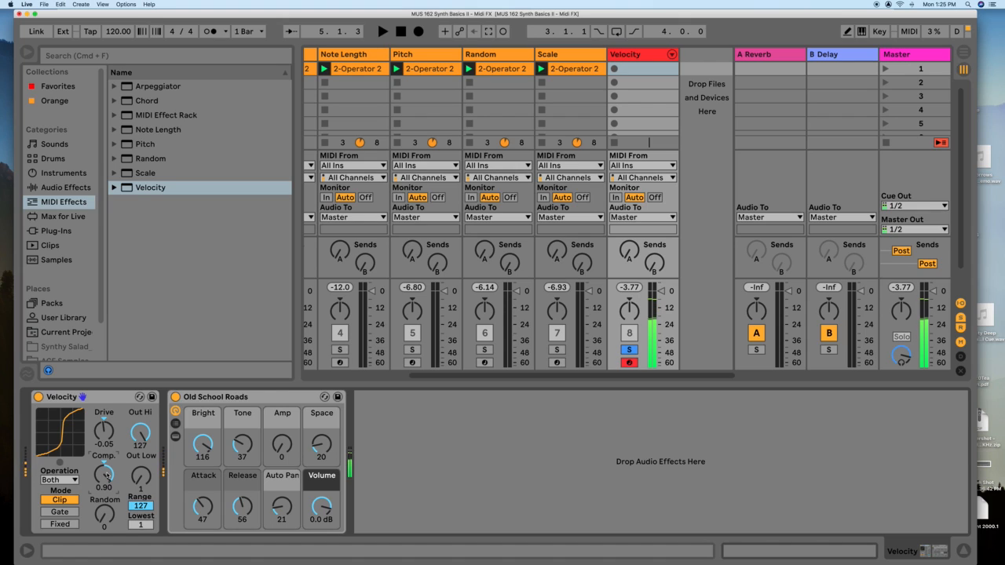
pyautogui.moveTo(100, 470); pyautogui.dragTo(100, 518)
# Step: Try the Velocity effect's Out Hi at 110 with Out Low at 109, and set them to 33 and 20
pyautogui.moveTo(142, 433)
pyautogui.mouseDown()
pyautogui.moveTo(142, 468)
pyautogui.moveTo(140, 428)
pyautogui.mouseUp()
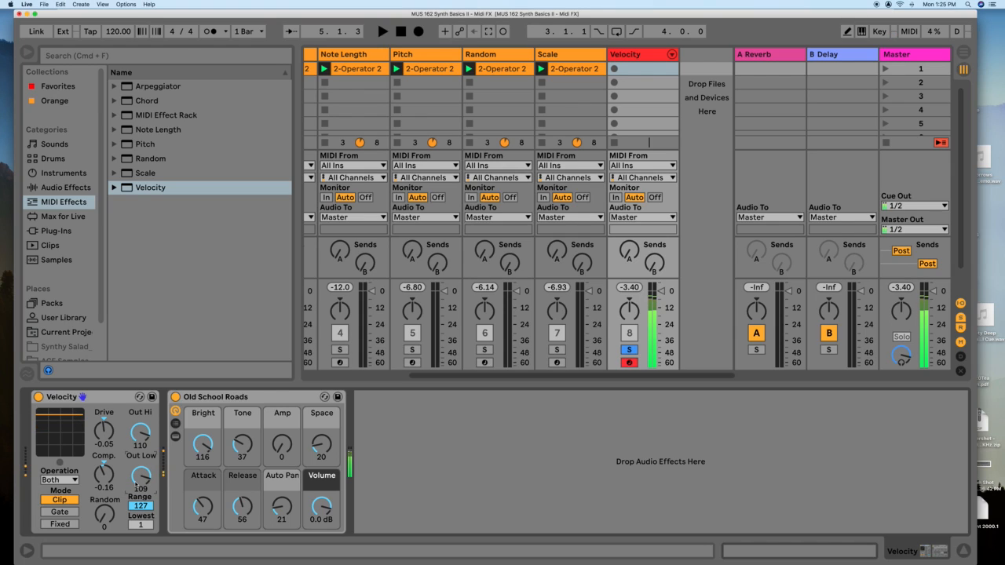
pyautogui.moveTo(141, 475); pyautogui.dragTo(141, 519)
pyautogui.moveTo(141, 433); pyautogui.dragTo(139, 485)
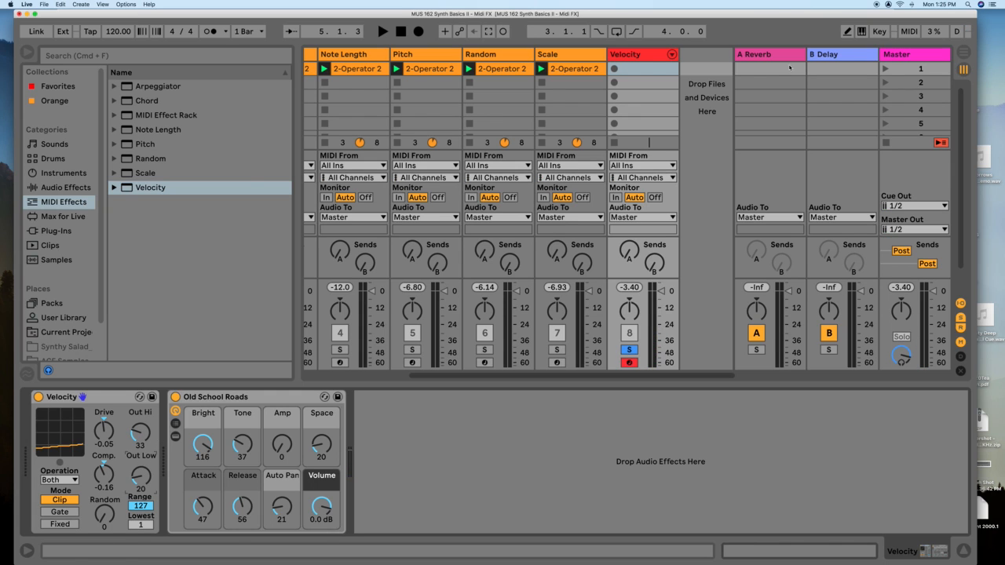
# Step: Move the Ableton Live window lower on the desktop and bring the Photo Booth window to the front
pyautogui.moveTo(899, 13); pyautogui.dragTo(908, 96)
pyautogui.moveTo(641, 15); pyautogui.dragTo(626, 16)
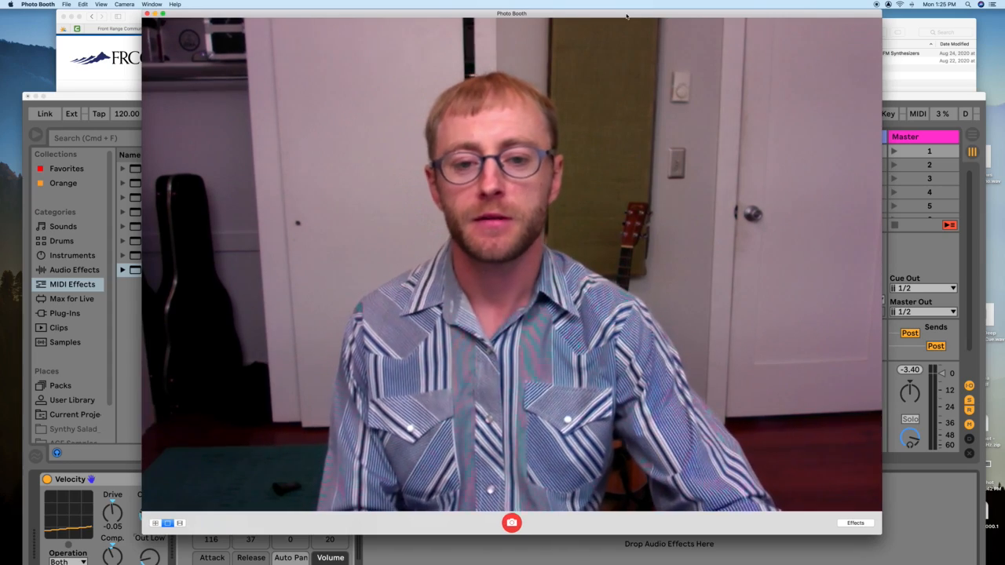